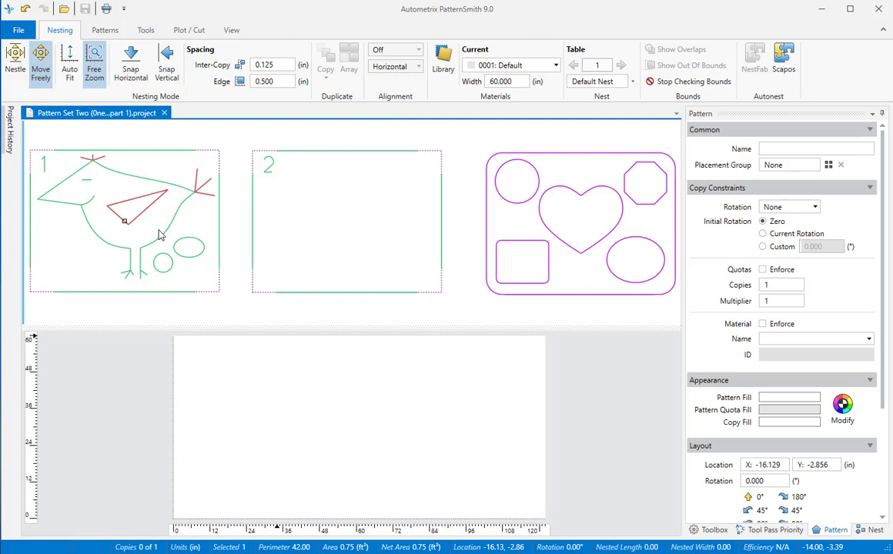
Open the bird pattern from the nesting view in the Pattern Editor
{"action": "double_click", "coordinate": [159, 235]}
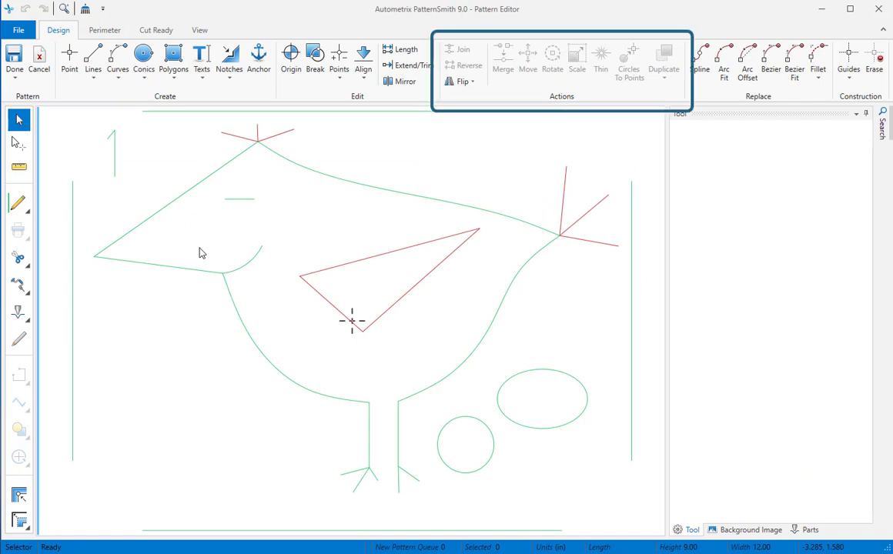
Convert the bird's straight eye line into an arc with Arc Fit
{"action": "left_click", "coordinate": [724, 58]}
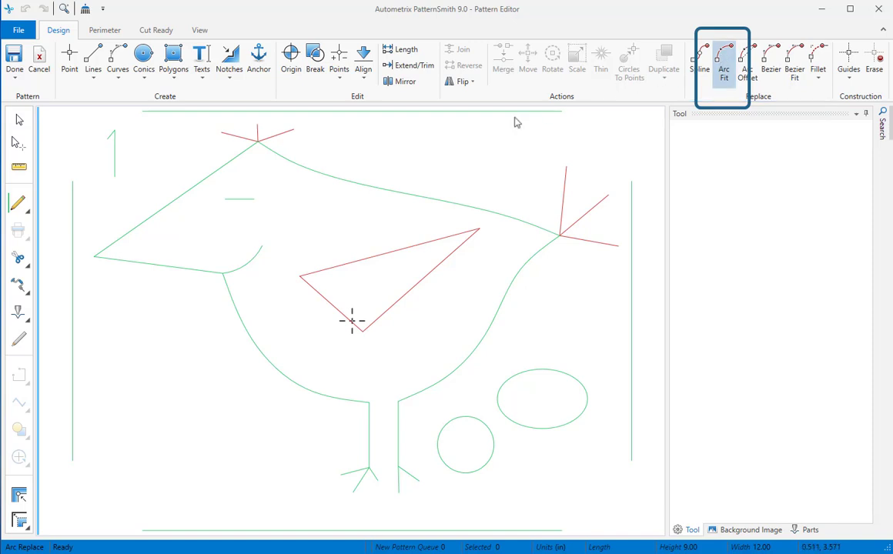
{"action": "left_click", "coordinate": [242, 200]}
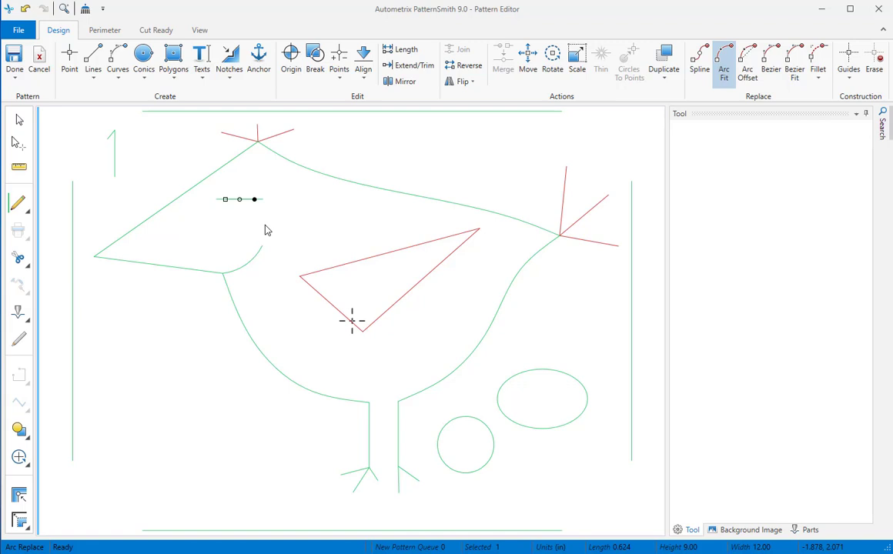
{"action": "key", "text": "Escape"}
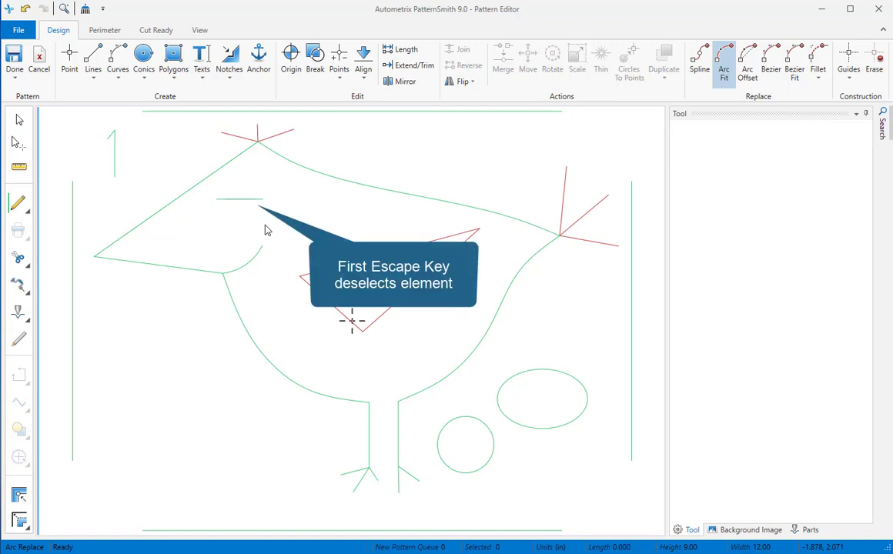
{"action": "key", "text": "Escape"}
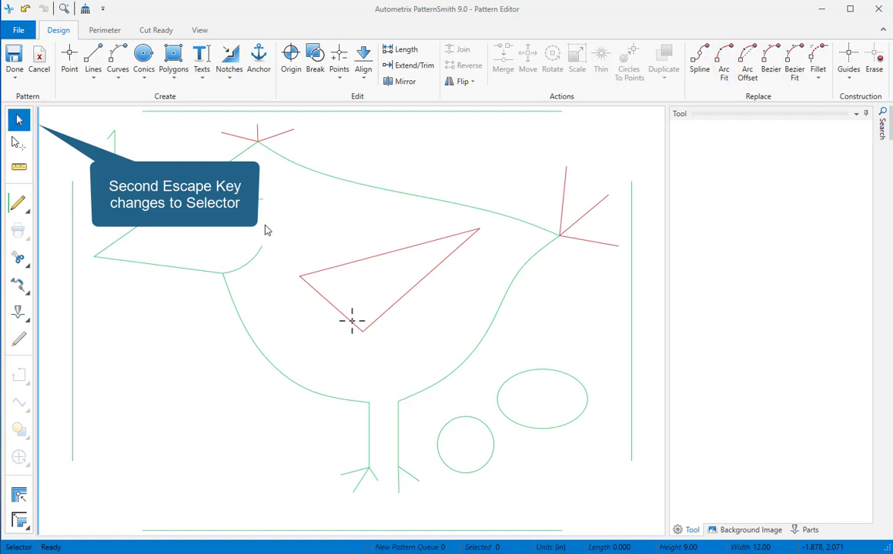
Drag the eye arc's middle down into a 0.344 in radius, 130.2° curve
{"action": "left_click", "coordinate": [240, 199]}
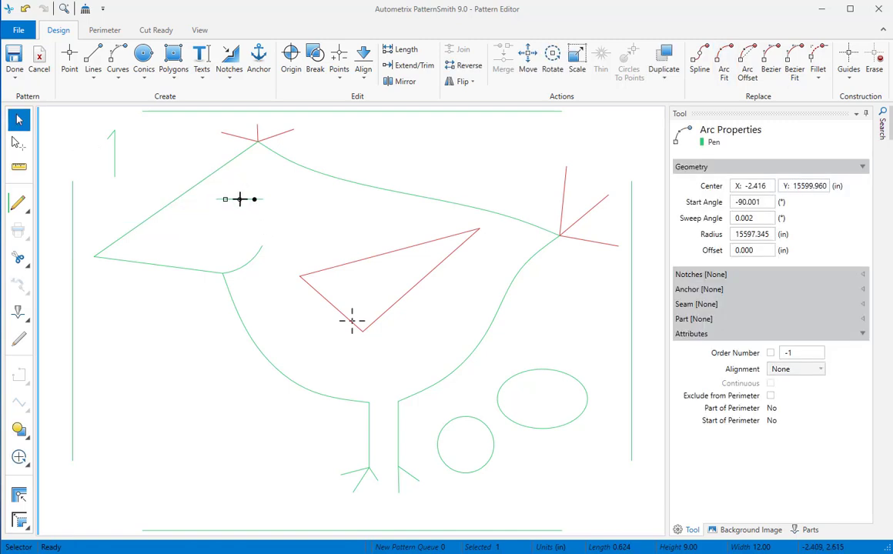
{"action": "left_click_drag", "start_coordinate": [239, 200], "coordinate": [239, 207]}
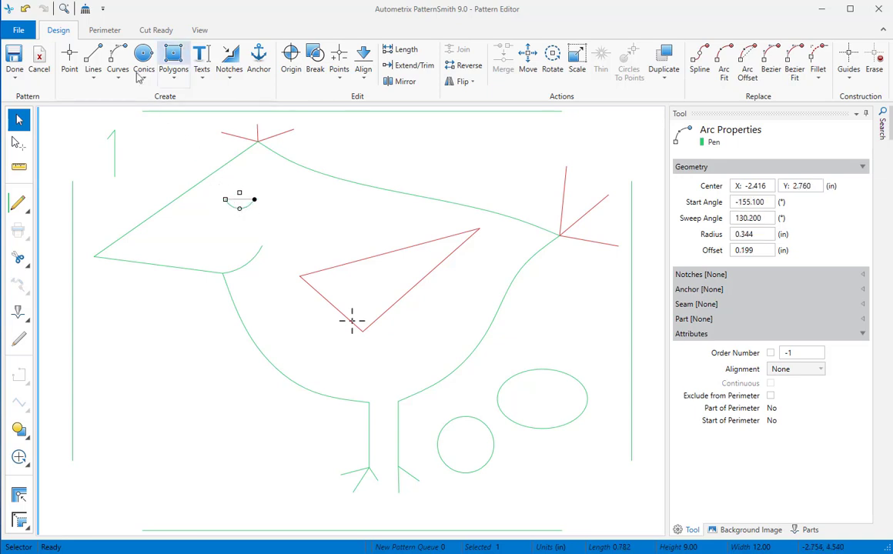
{"action": "left_click_drag", "start_coordinate": [314, 310], "coordinate": [421, 359]}
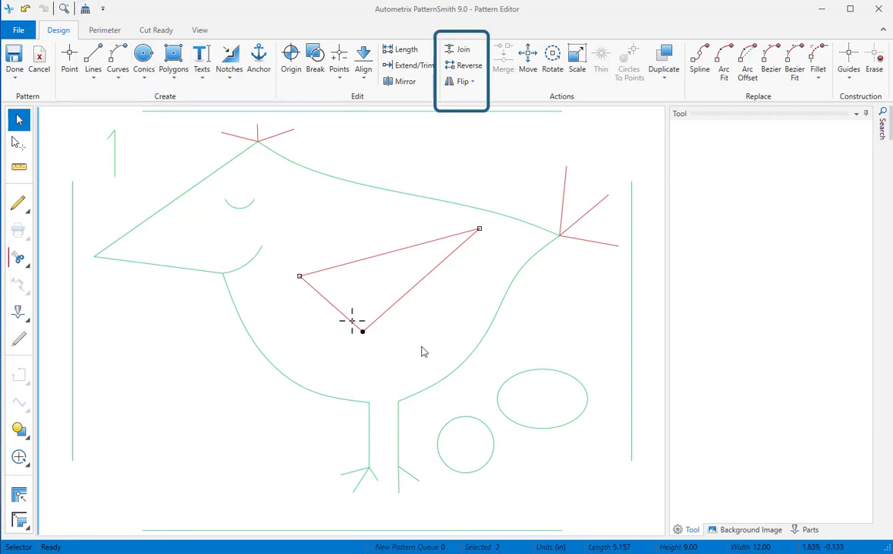
Join the two wing lines and Bezier-fit the lower edge, pulling its control point to reshape the underside
{"action": "left_click", "coordinate": [460, 55]}
{"action": "left_click", "coordinate": [468, 306]}
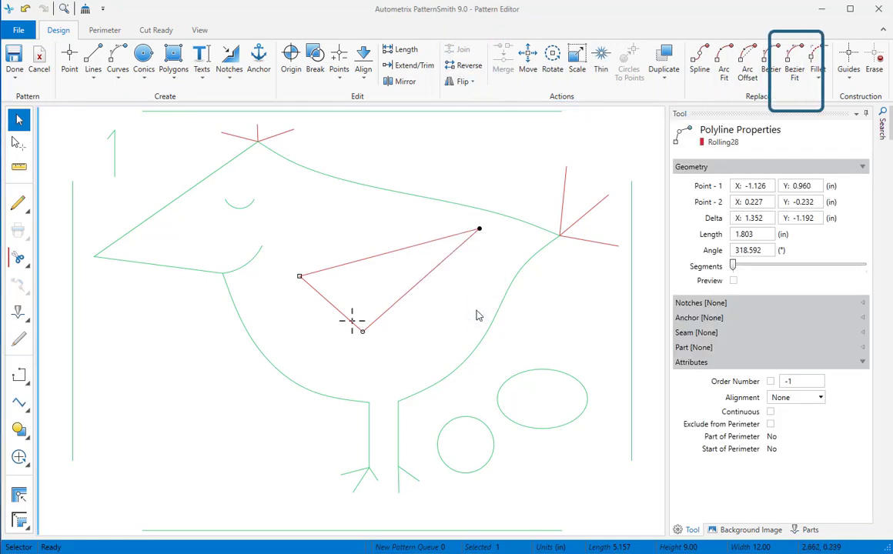
{"action": "left_click", "coordinate": [788, 62]}
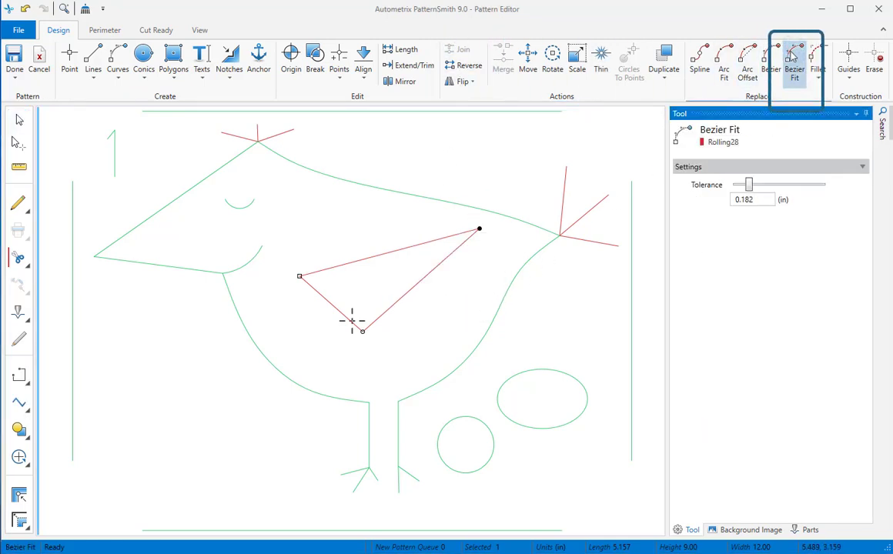
{"action": "left_click", "coordinate": [419, 281]}
{"action": "left_click", "coordinate": [325, 309]}
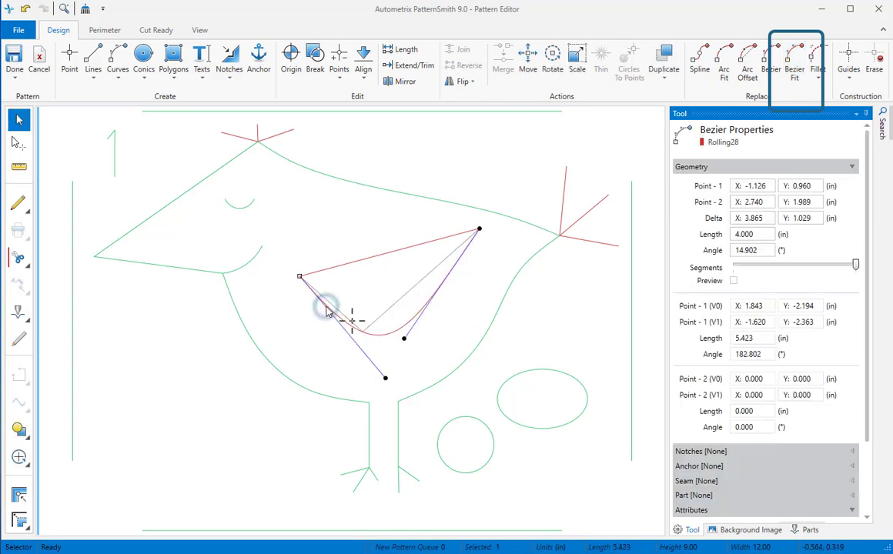
{"action": "left_click", "coordinate": [385, 378]}
{"action": "left_click_drag", "start_coordinate": [372, 371], "coordinate": [346, 350]}
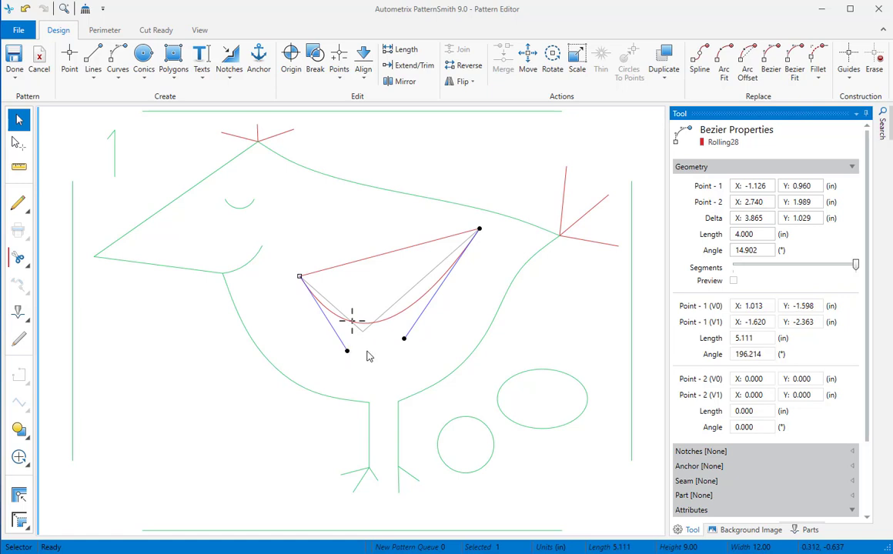
Arc-fit the wing's top edge and bend it upward
{"action": "left_click", "coordinate": [724, 55]}
{"action": "left_click", "coordinate": [398, 254]}
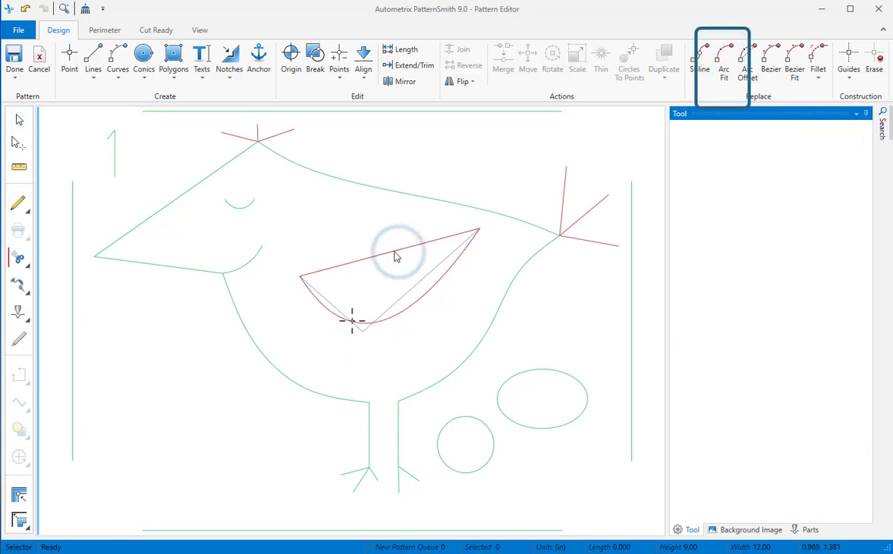
{"action": "left_click_drag", "start_coordinate": [391, 249], "coordinate": [383, 228]}
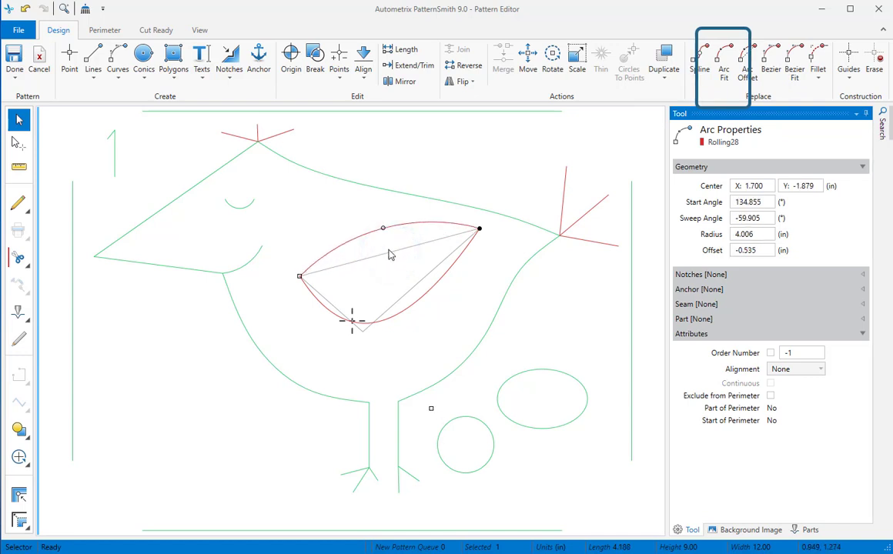
{"action": "key", "text": "Tab"}
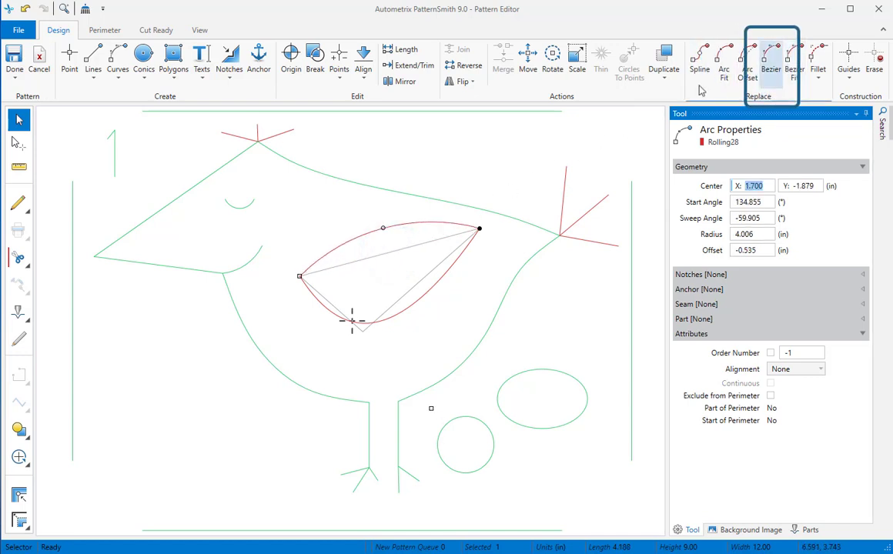
Replace the top arc with a Bezier and raise its left handle to round the wing
{"action": "left_click", "coordinate": [771, 60]}
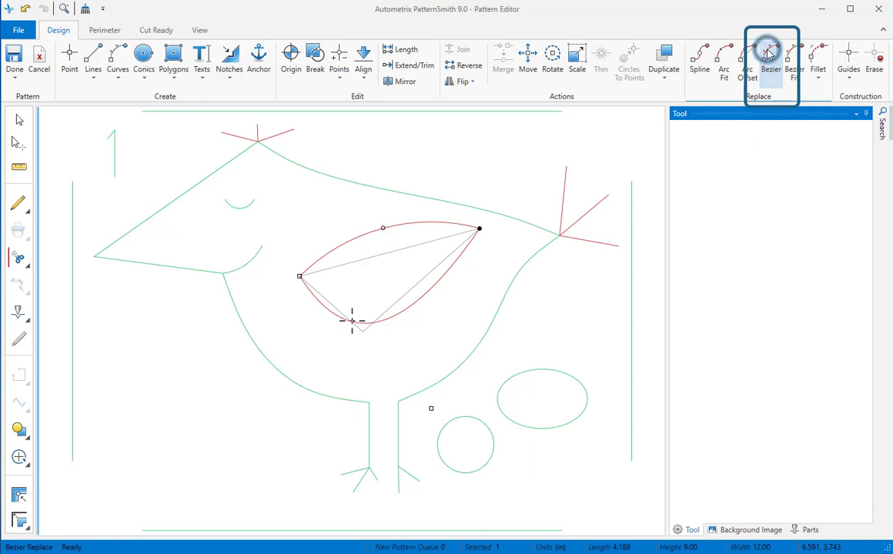
{"action": "left_click", "coordinate": [424, 223]}
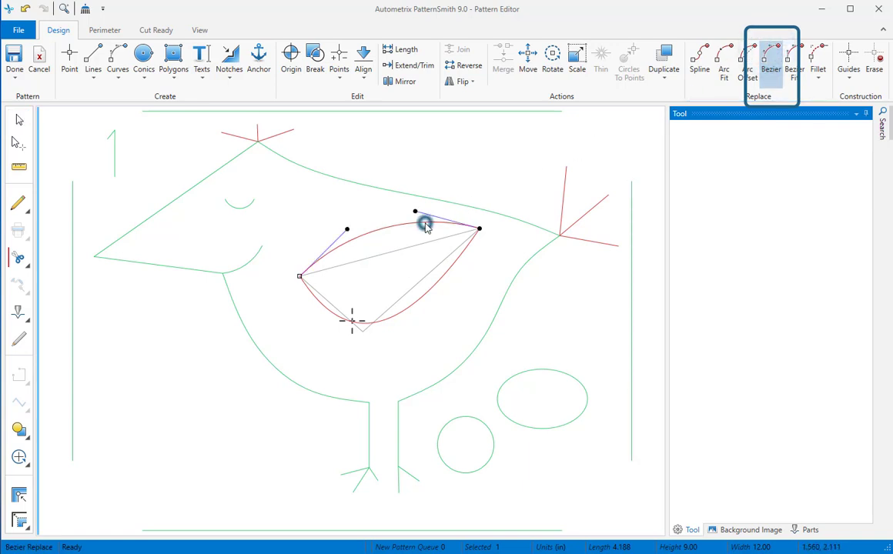
{"action": "left_click", "coordinate": [358, 234]}
{"action": "left_click_drag", "start_coordinate": [346, 228], "coordinate": [322, 218]}
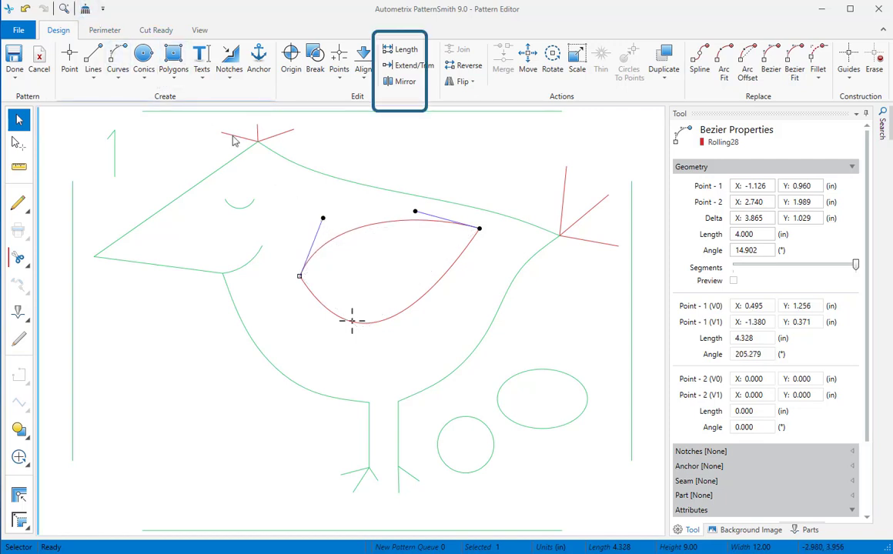
Mirror the right ellipse and circle across the right leg line
{"action": "left_click", "coordinate": [455, 175]}
{"action": "left_click", "coordinate": [396, 81]}
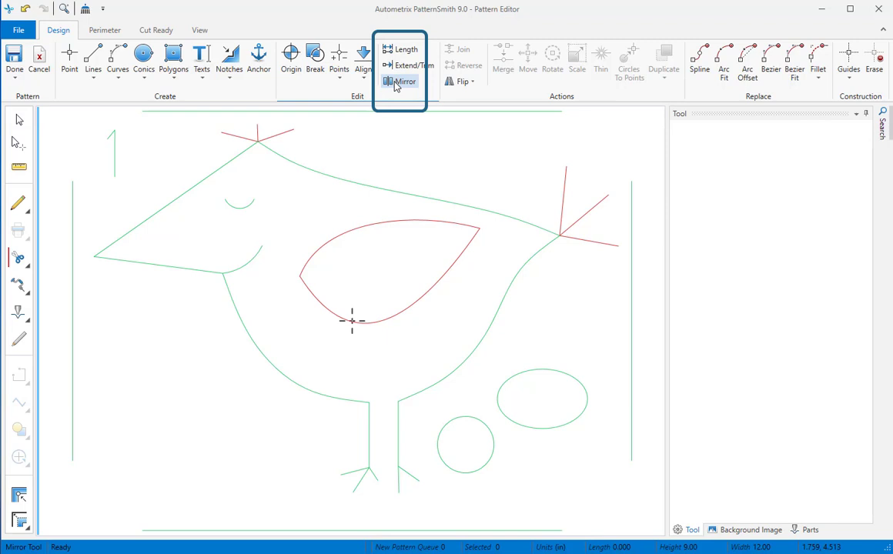
{"action": "left_click_drag", "start_coordinate": [469, 391], "coordinate": [518, 439]}
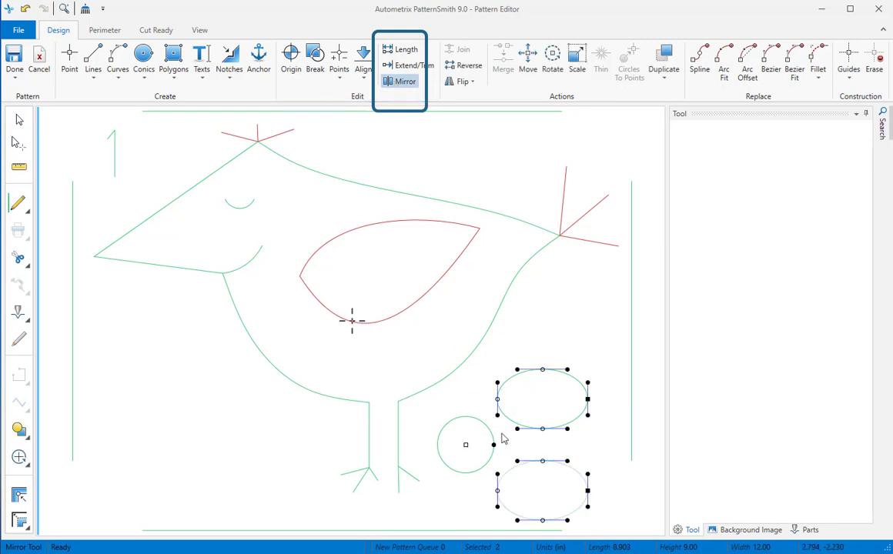
{"action": "left_click", "coordinate": [399, 434]}
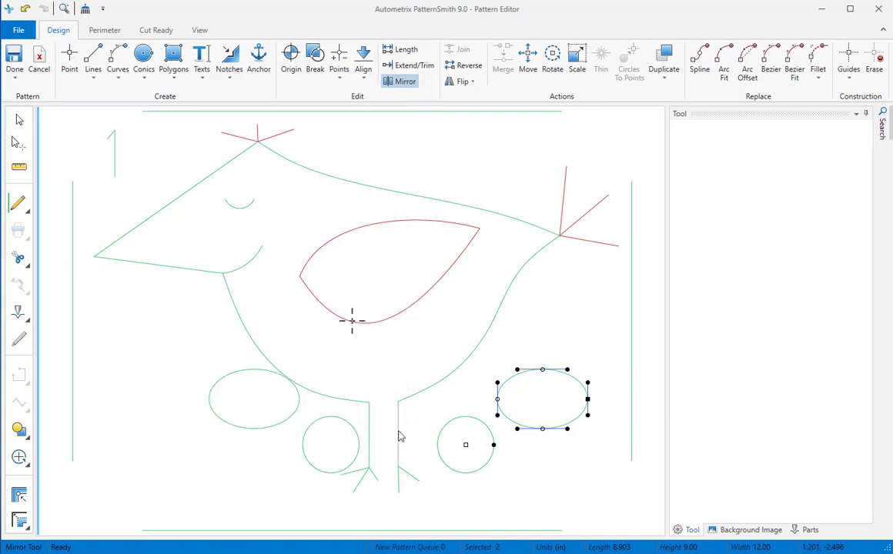
{"action": "left_click", "coordinate": [408, 441]}
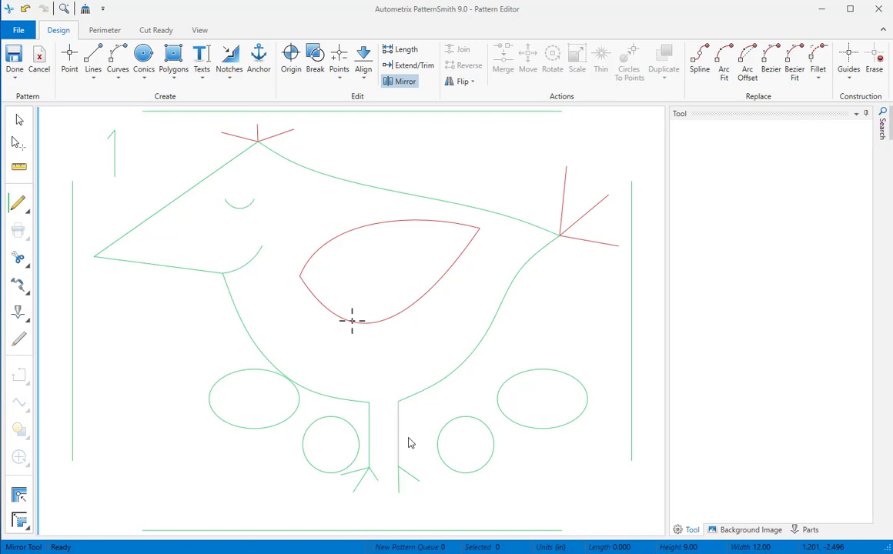
{"action": "key", "text": "Escape"}
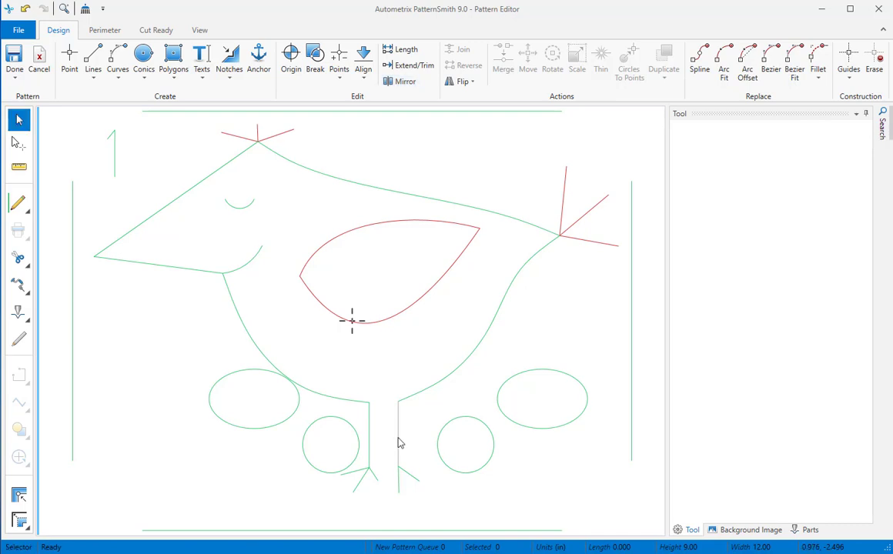
Change the 1.394 in right leg line from reference to Pen with Ctrl+Shift+M
{"action": "left_click", "coordinate": [397, 442]}
{"action": "key", "text": "ctrl+shift+m"}
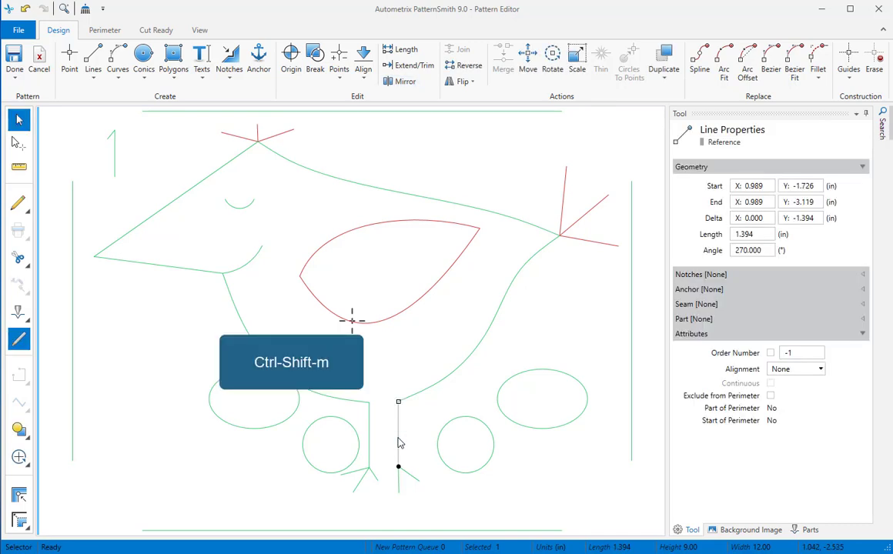
{"action": "key", "text": "ctrl+shift+m"}
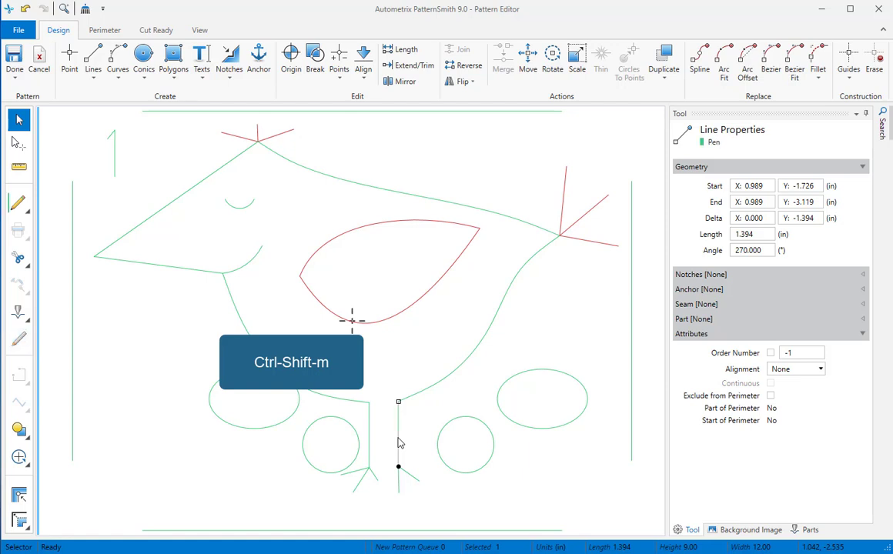
Move the left oval down onto the small circle
{"action": "left_click", "coordinate": [406, 445]}
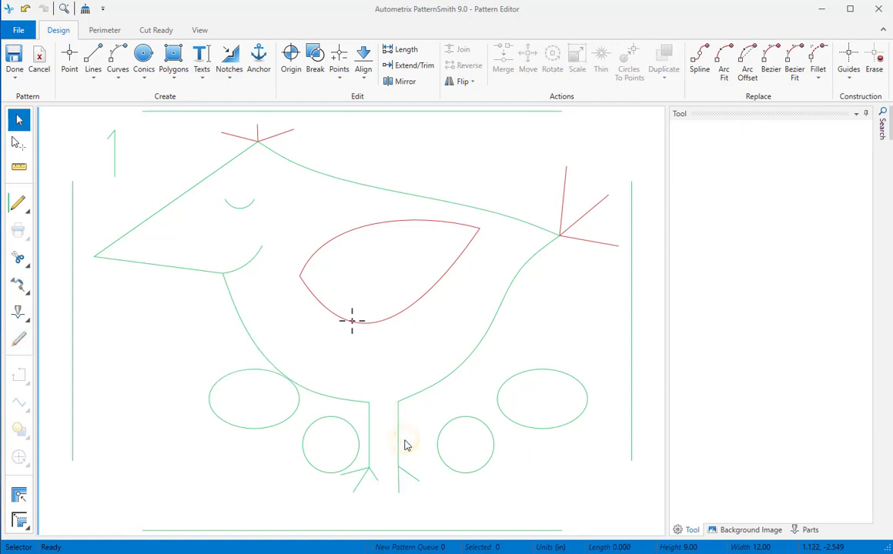
{"action": "left_click", "coordinate": [285, 421]}
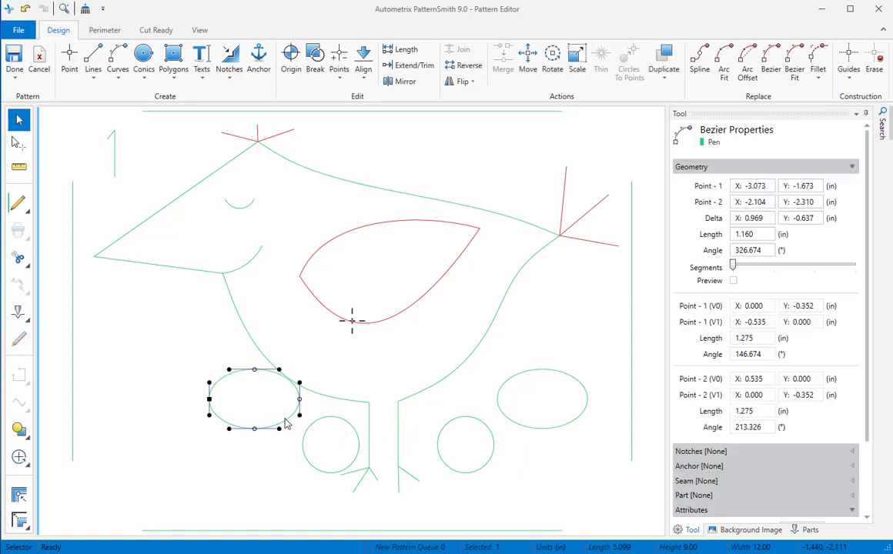
{"action": "left_click_drag", "start_coordinate": [291, 422], "coordinate": [319, 455]}
Break the shapes at their crossing points, removing the 1.049 in overlapping arc
{"action": "left_click", "coordinate": [315, 60]}
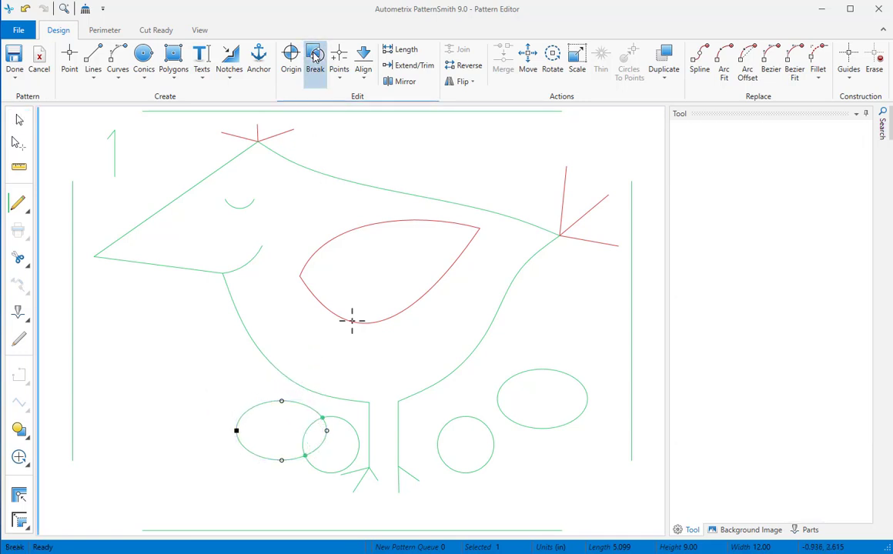
{"action": "left_click", "coordinate": [322, 419]}
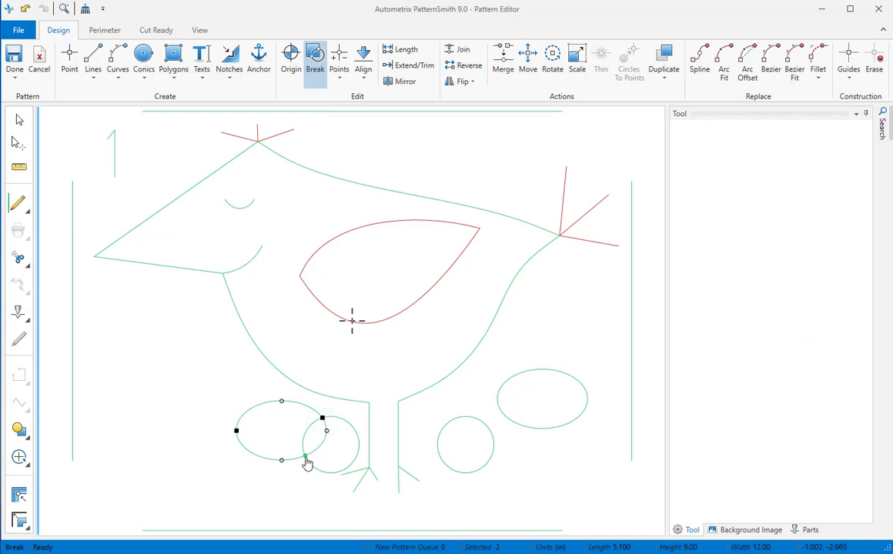
{"action": "left_click", "coordinate": [306, 458]}
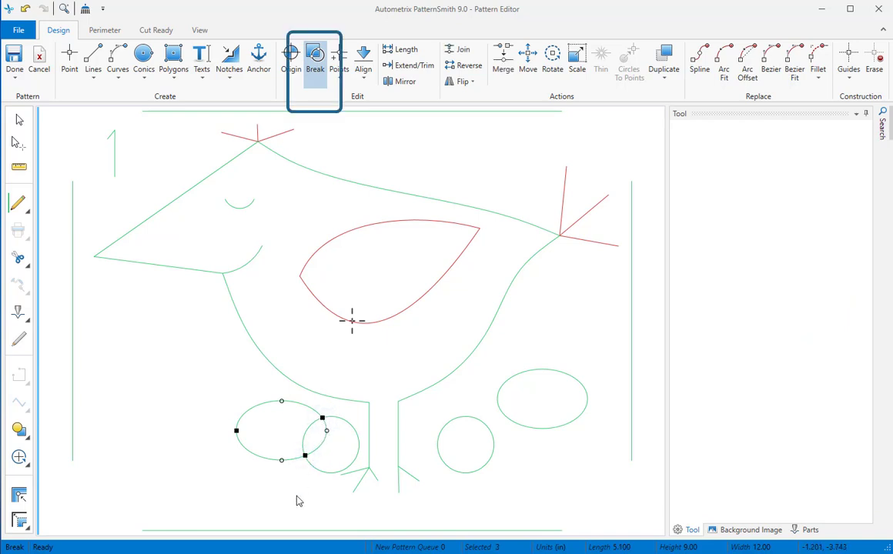
{"action": "left_click", "coordinate": [298, 496]}
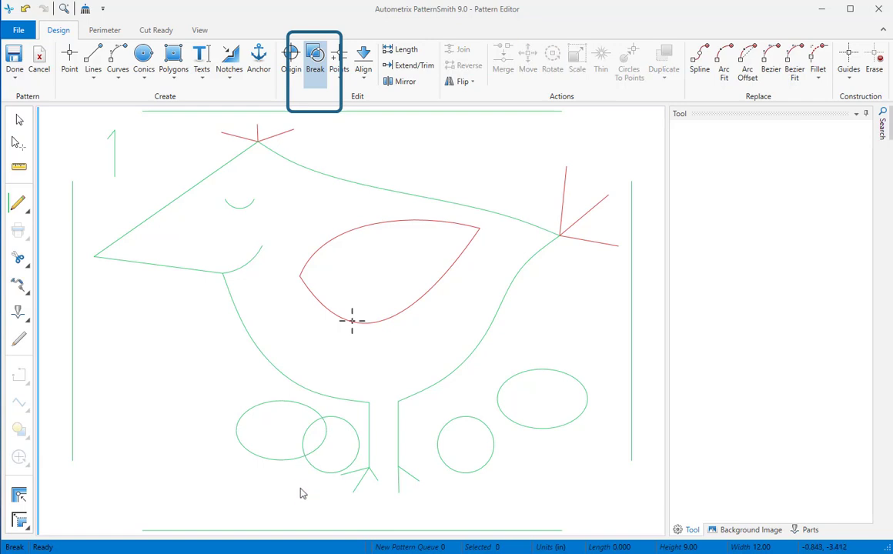
{"action": "left_click", "coordinate": [324, 448]}
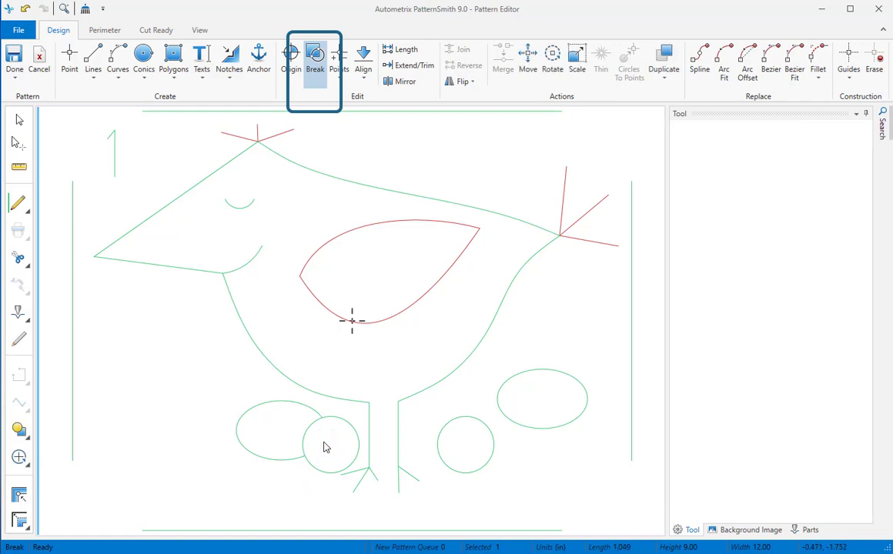
Scale the red teardrop wing by a factor of 1.2 in both X and Y
{"action": "left_click", "coordinate": [19, 120]}
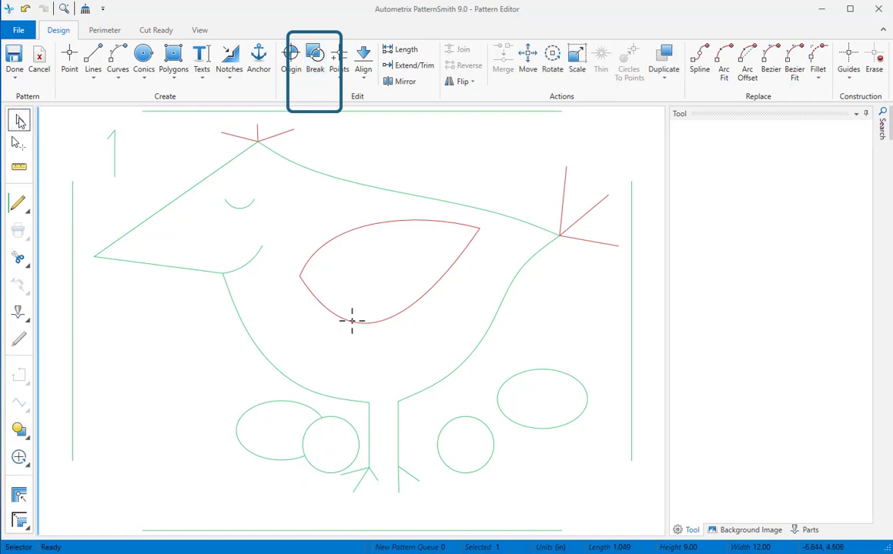
{"action": "left_click", "coordinate": [346, 320]}
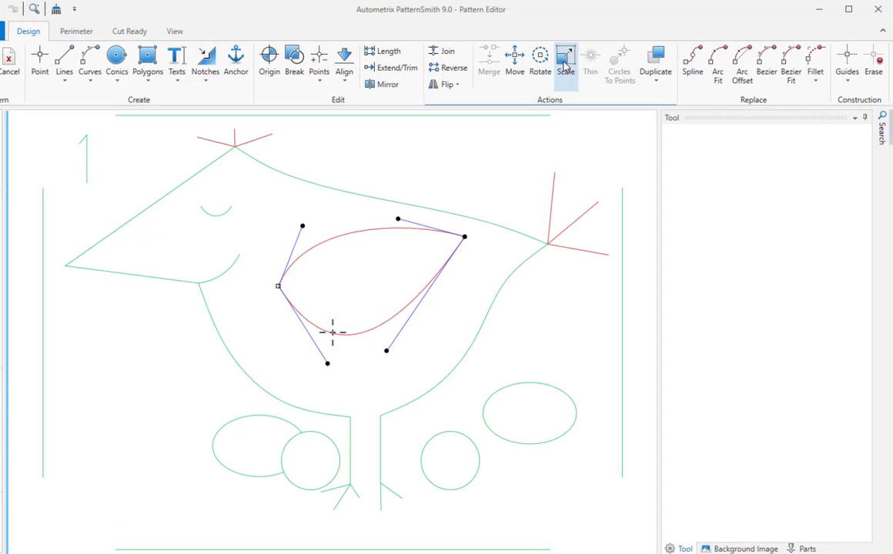
{"action": "left_click", "coordinate": [565, 65]}
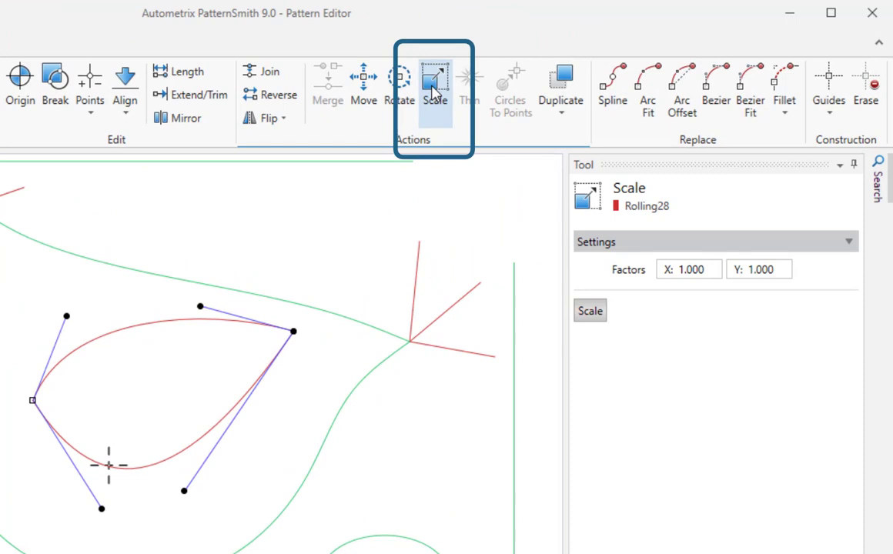
{"action": "left_click", "coordinate": [697, 269]}
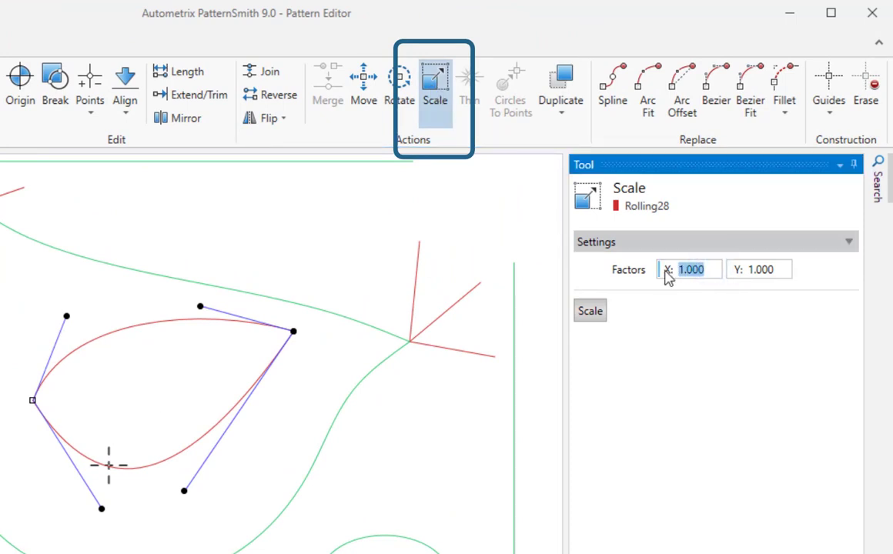
{"action": "type", "text": "1.2"}
{"action": "key", "text": "Tab"}
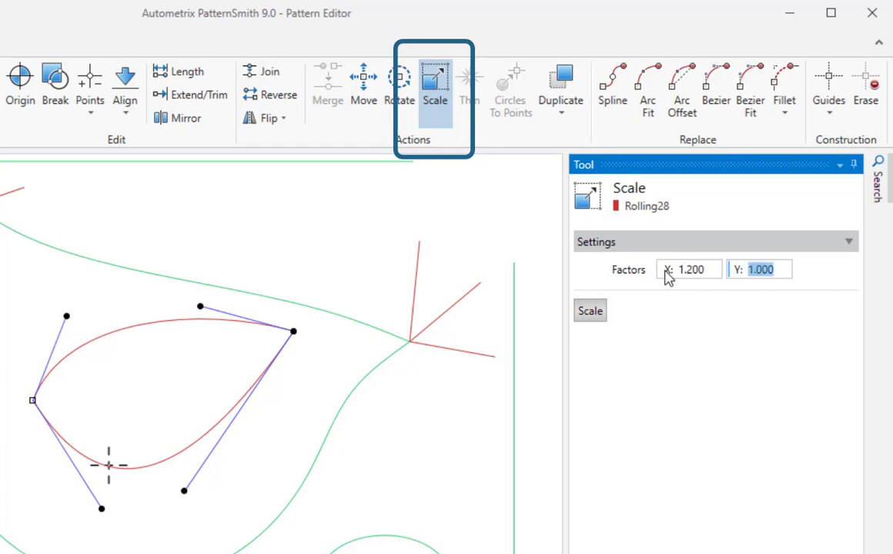
{"action": "type", "text": "1.2"}
{"action": "key", "text": "Tab"}
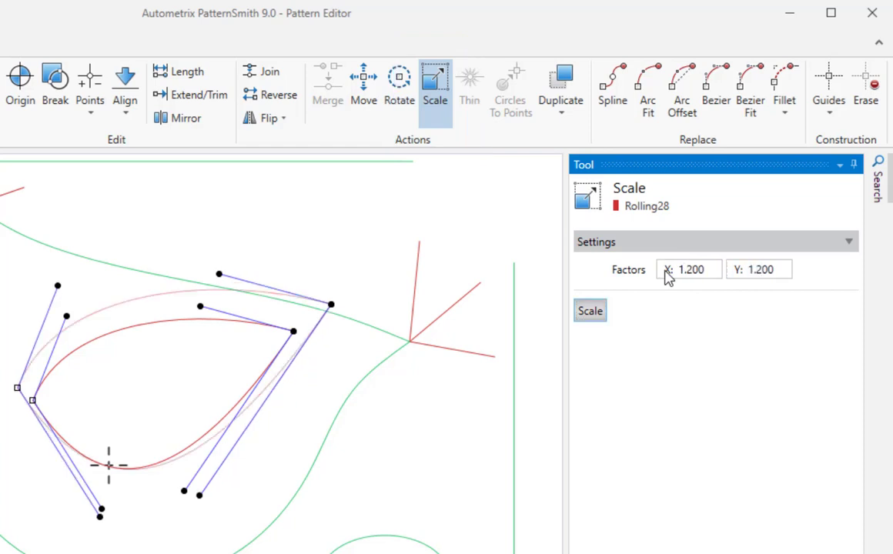
{"action": "left_click", "coordinate": [590, 311]}
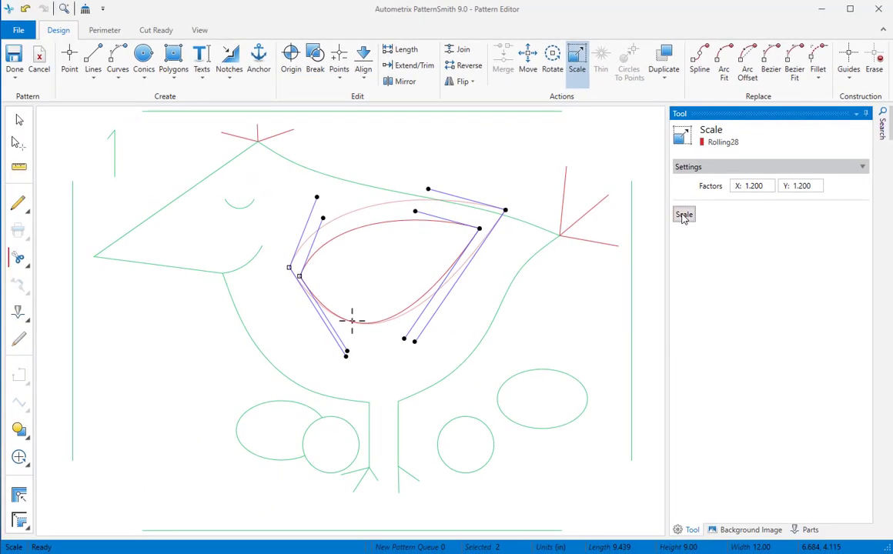
{"action": "left_click", "coordinate": [683, 216]}
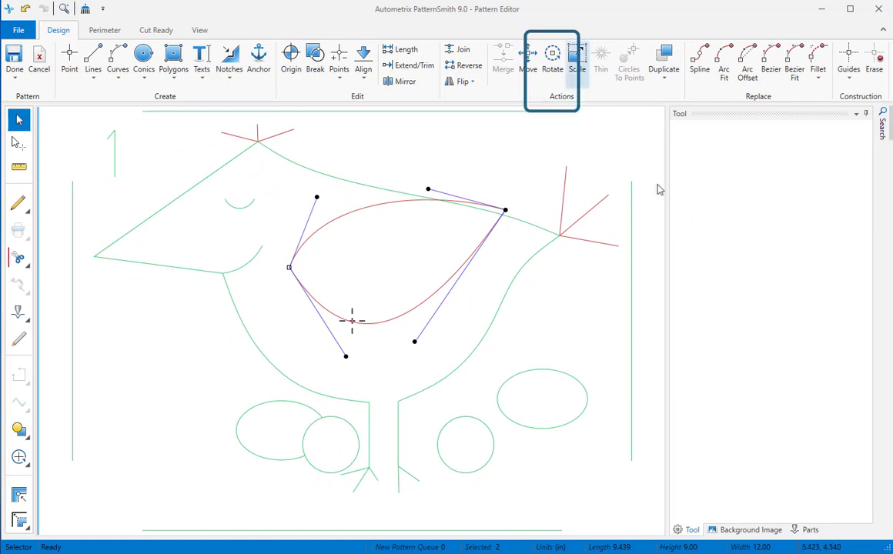
Rotate the enlarged red wing by a 10° angle
{"action": "left_click", "coordinate": [548, 54]}
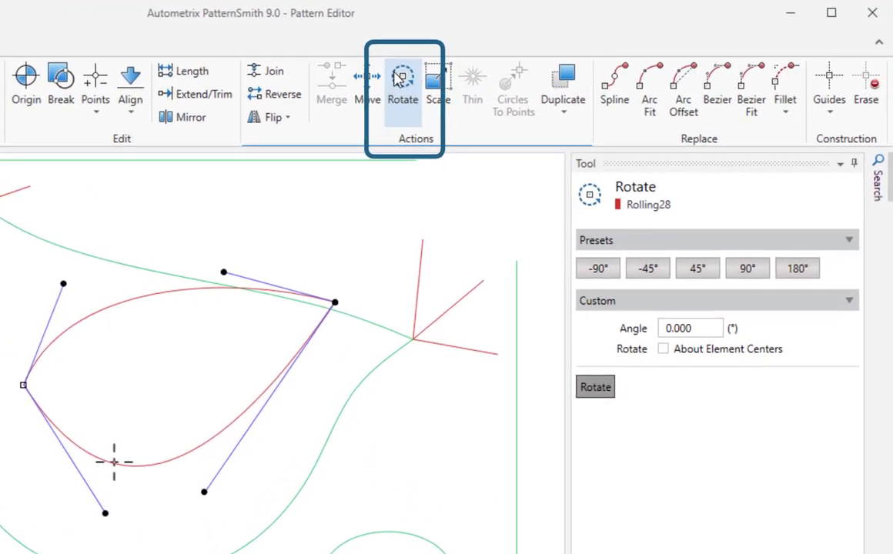
{"action": "left_click", "coordinate": [701, 329]}
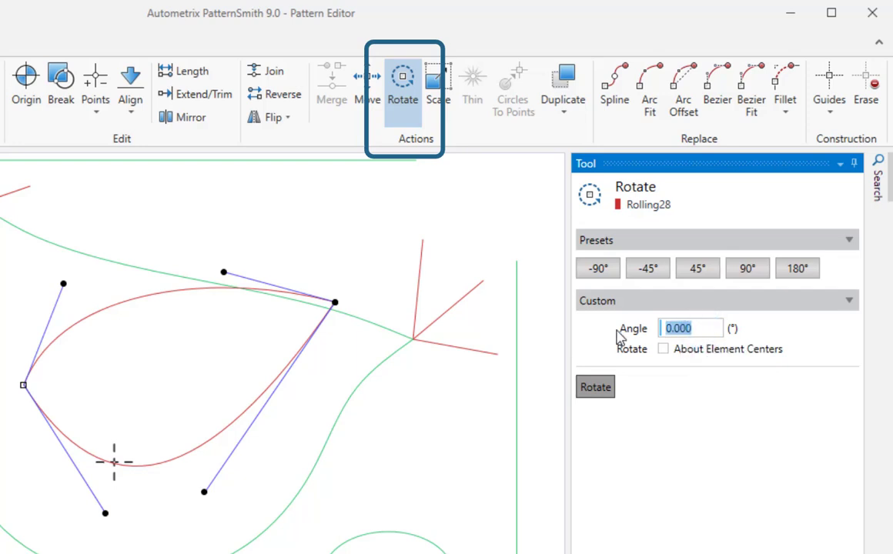
{"action": "type", "text": "10"}
{"action": "key", "text": "Tab"}
{"action": "left_click", "coordinate": [595, 388]}
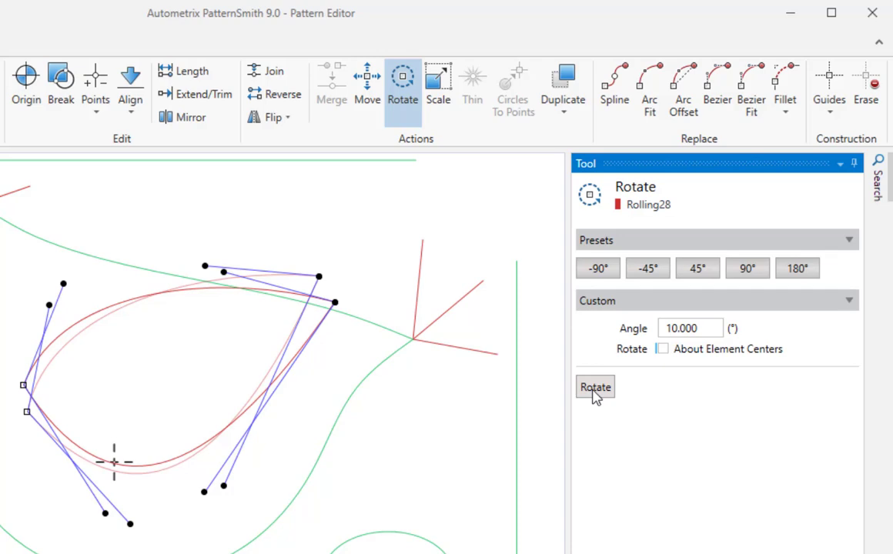
{"action": "key", "text": "Escape"}
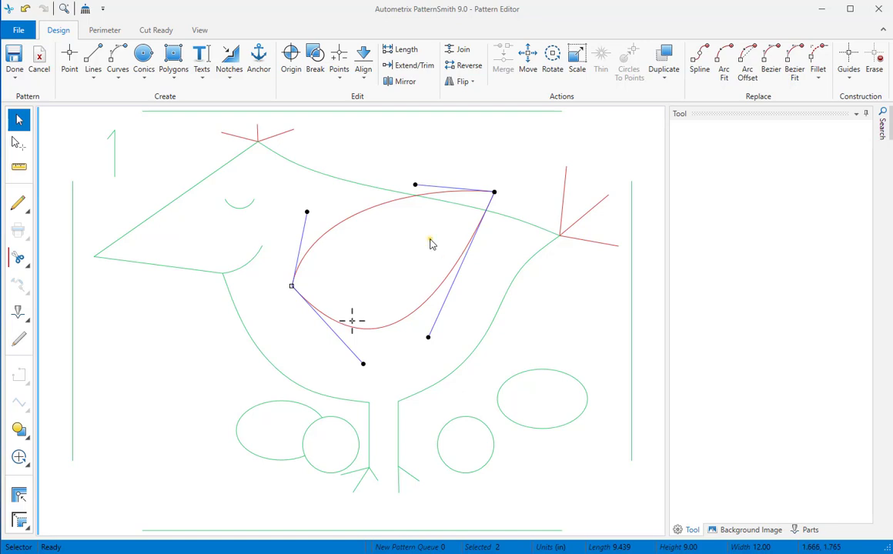
Break the green top back line at the red wing and delete its overlapping segment
{"action": "left_click", "coordinate": [430, 241]}
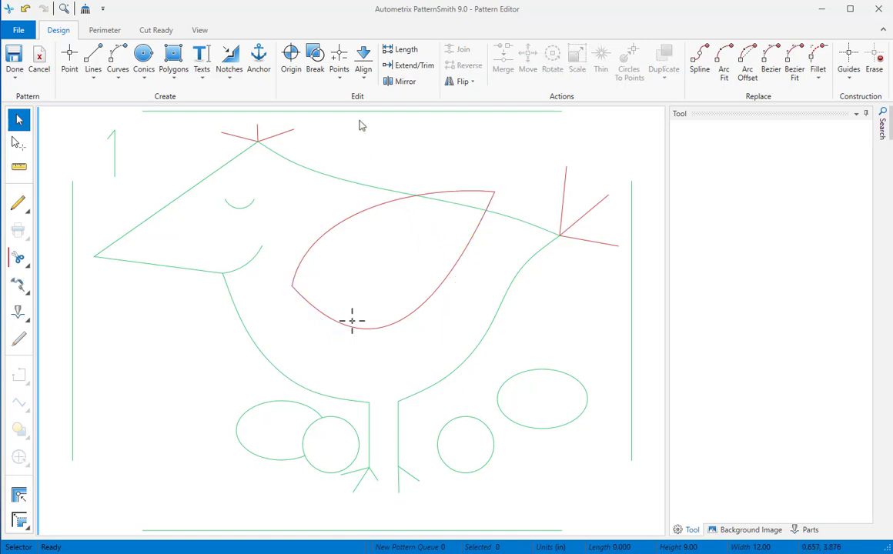
{"action": "left_click", "coordinate": [316, 60]}
{"action": "left_click", "coordinate": [355, 182]}
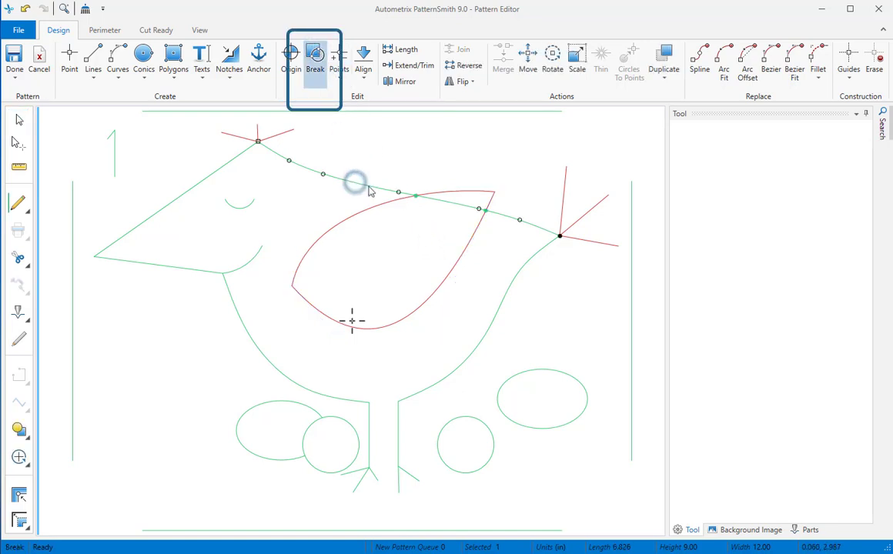
{"action": "left_click", "coordinate": [415, 197]}
{"action": "key", "text": "Delete"}
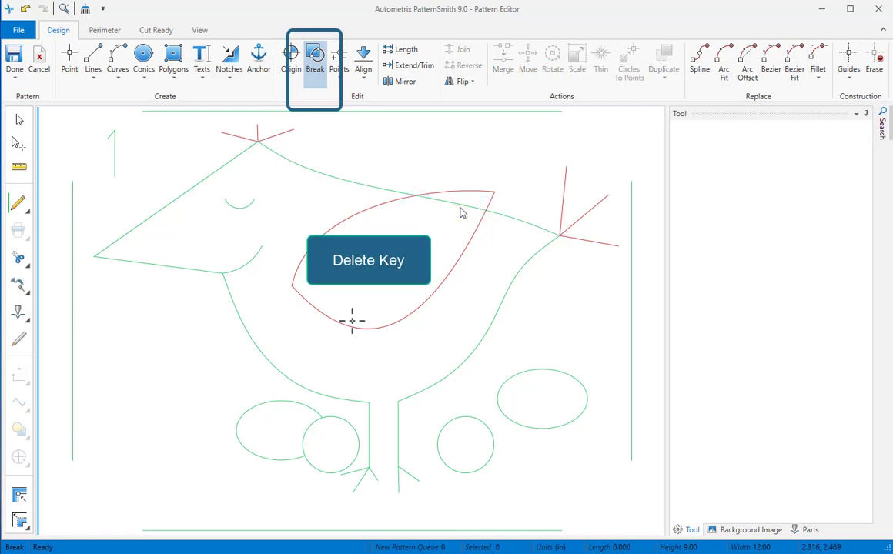
{"action": "key", "text": "Escape"}
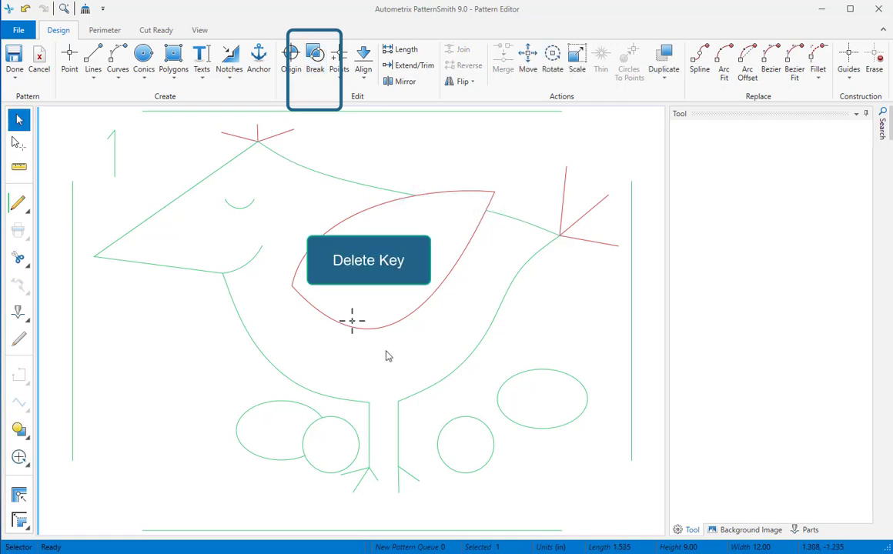
Add a copy of the right leg line 0.250 in to its left using the Offset 1 preset
{"action": "left_click", "coordinate": [398, 421]}
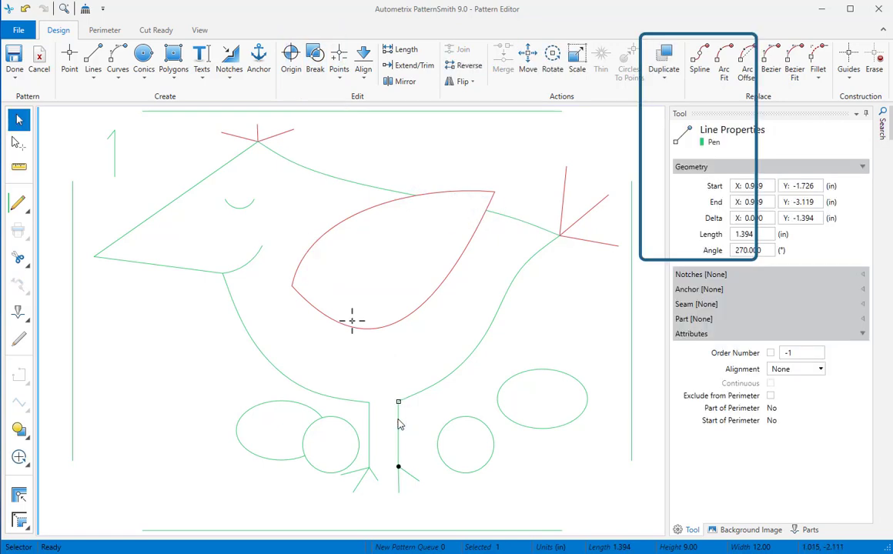
{"action": "left_click", "coordinate": [665, 77]}
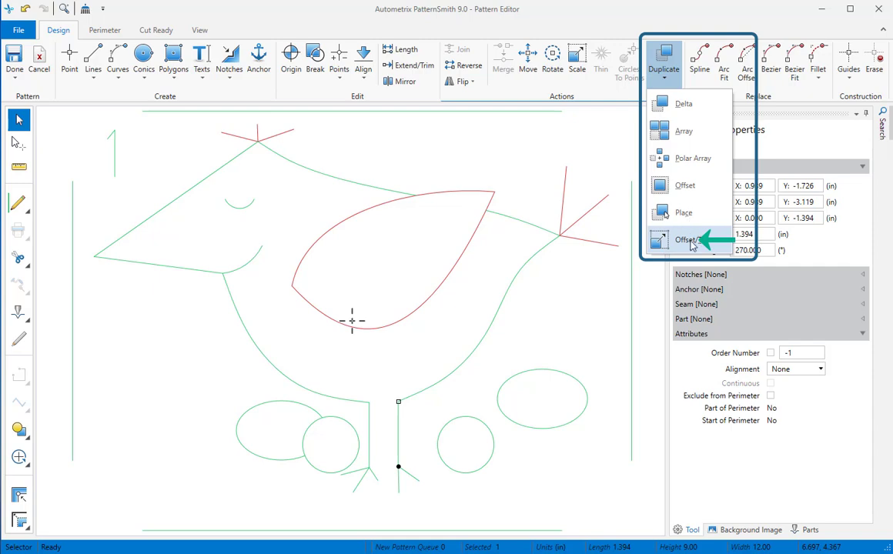
{"action": "left_click", "coordinate": [677, 239]}
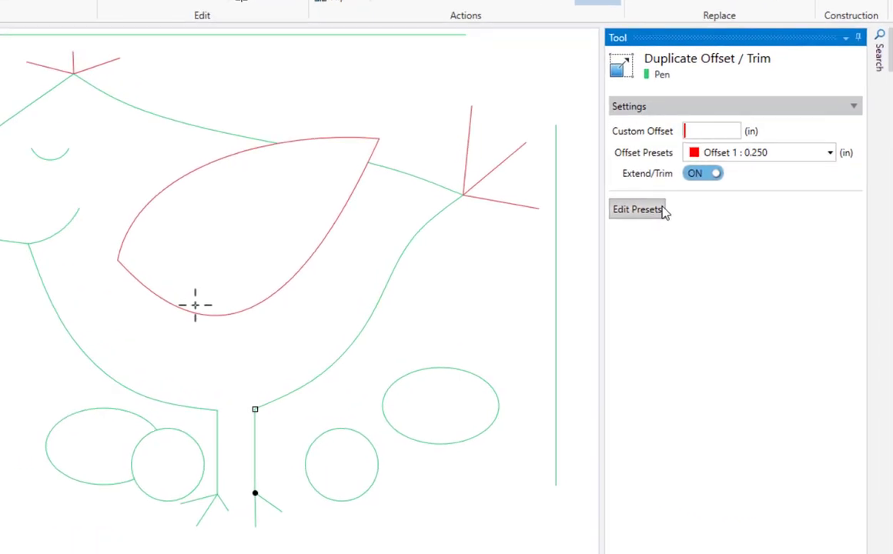
{"action": "left_click", "coordinate": [832, 156]}
{"action": "key", "text": "Down"}
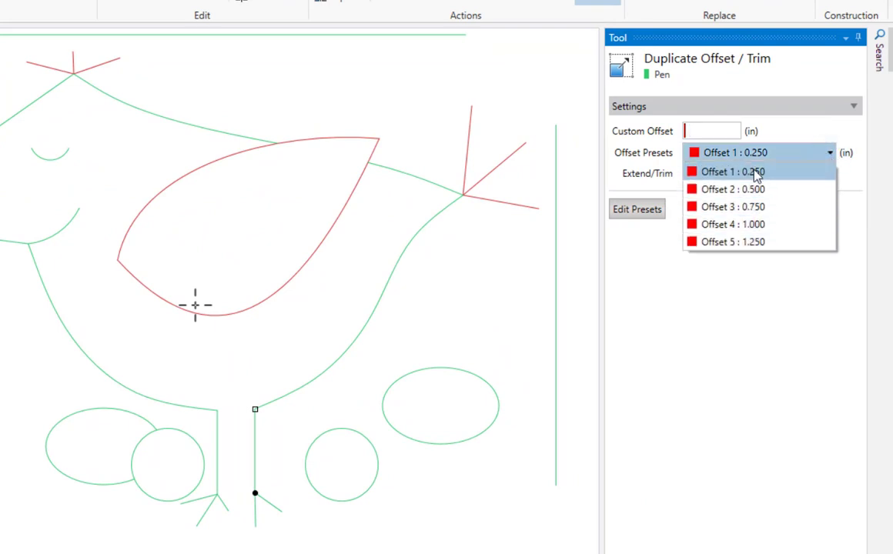
{"action": "left_click", "coordinate": [754, 173]}
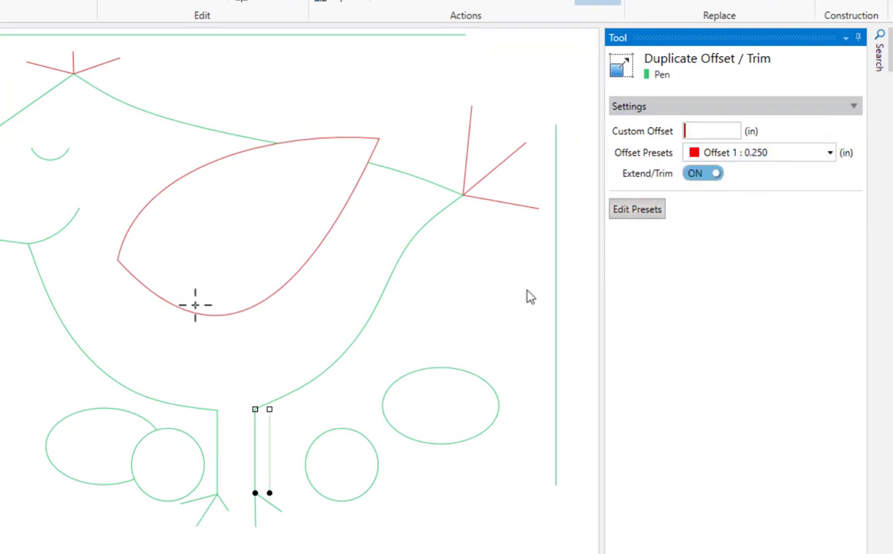
{"action": "left_click", "coordinate": [234, 453]}
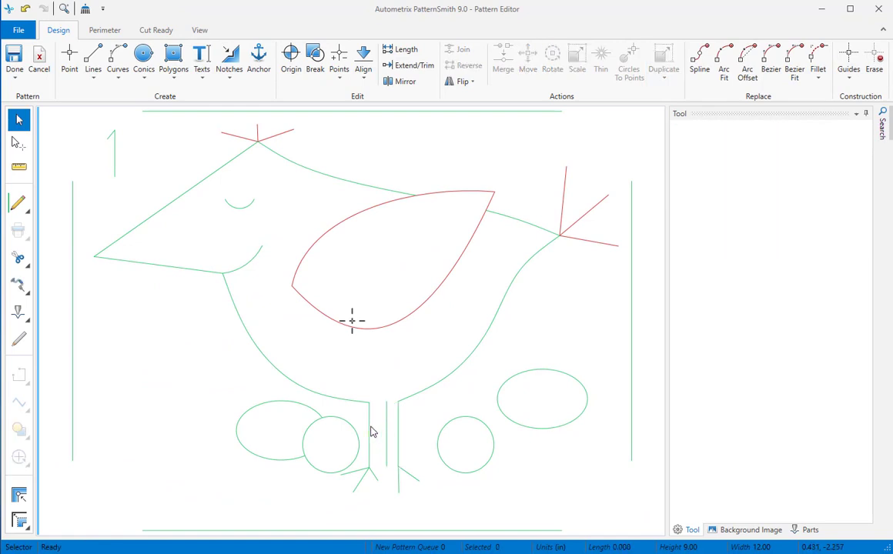
Make an offset copy of the leg line on its right side
{"action": "left_click", "coordinate": [369, 423]}
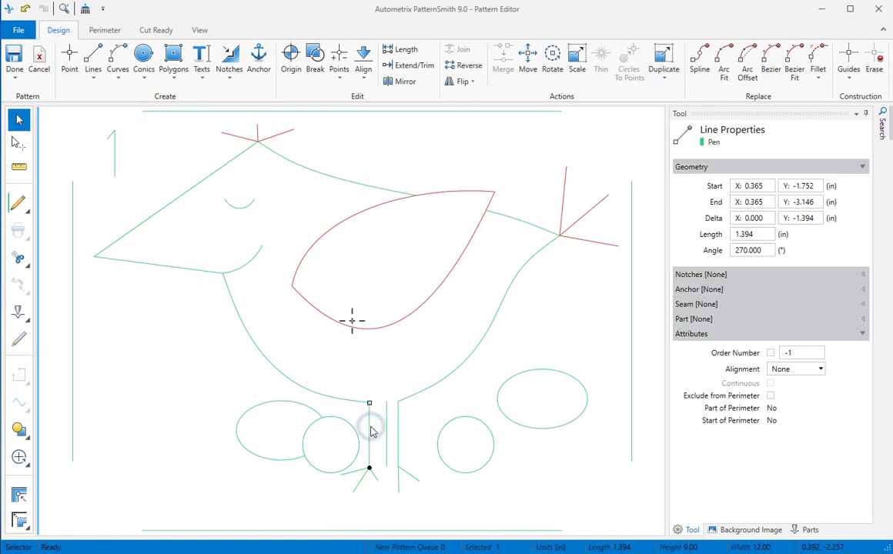
{"action": "left_click", "coordinate": [663, 61]}
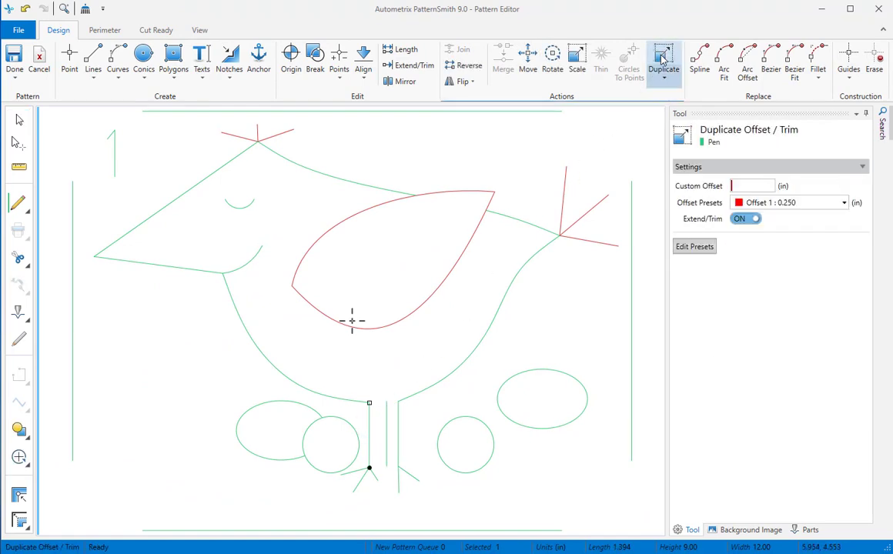
{"action": "left_click", "coordinate": [385, 391]}
{"action": "left_click", "coordinate": [408, 444]}
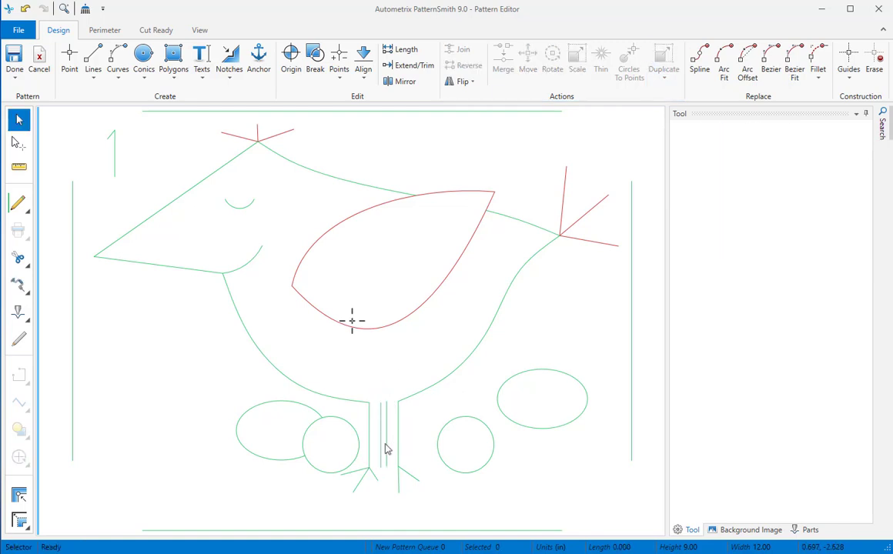
Drag the leg lines' ends so their tops meet and the feet splay, each 1.416 in long
{"action": "left_click", "coordinate": [386, 446]}
{"action": "mouse_move", "coordinate": [386, 465]}
{"action": "left_mouse_down"}
{"action": "mouse_move", "coordinate": [398, 466]}
{"action": "mouse_move", "coordinate": [369, 467]}
{"action": "left_mouse_up"}
{"action": "left_click", "coordinate": [380, 454]}
{"action": "left_click", "coordinate": [389, 413]}
{"action": "left_click_drag", "start_coordinate": [383, 406], "coordinate": [379, 402]}
{"action": "left_click", "coordinate": [389, 363]}
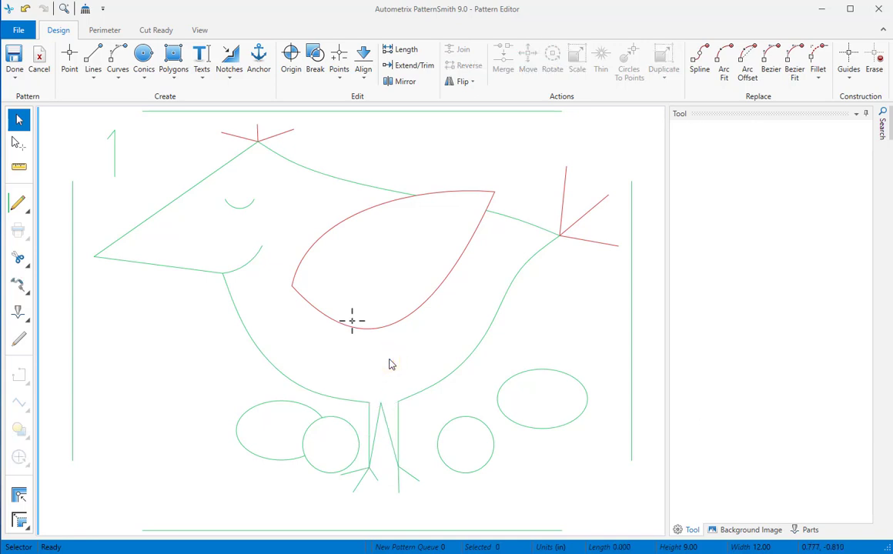
{"action": "left_click_drag", "start_coordinate": [269, 219], "coordinate": [377, 337]}
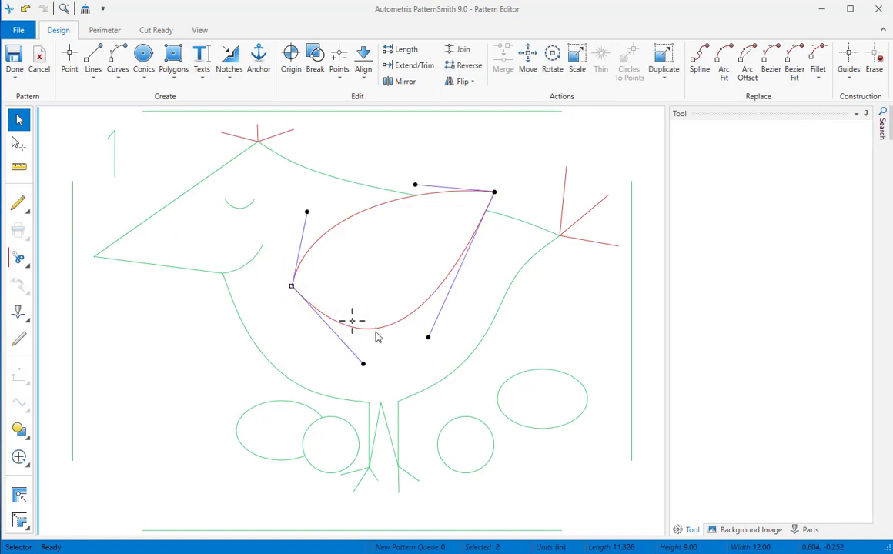
{"action": "key", "text": "ctrl+c"}
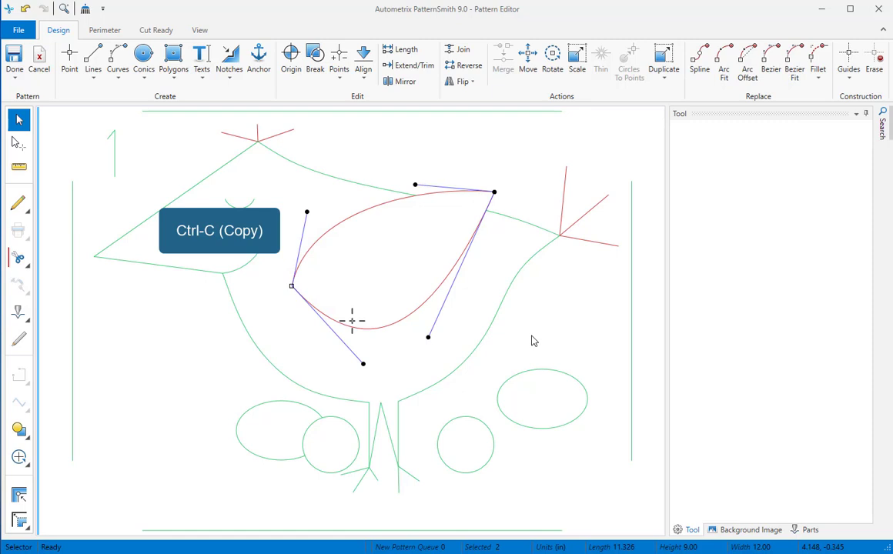
{"action": "key", "text": "ctrl+v"}
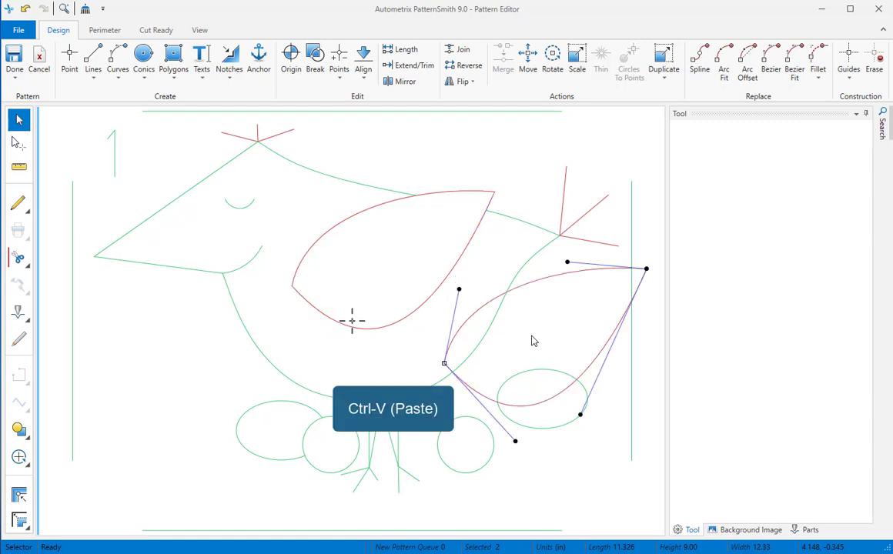
{"action": "left_click", "coordinate": [25, 10]}
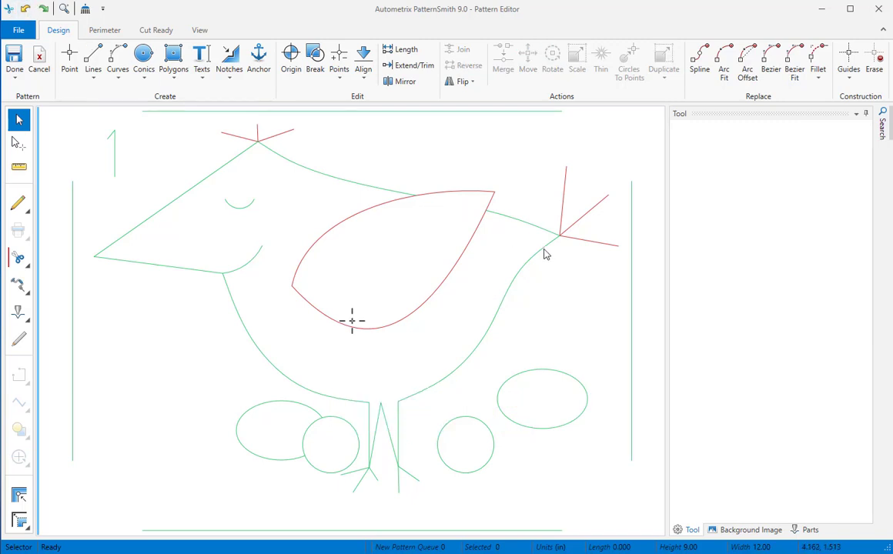
Arc-fit the lower tail line and bend it downward into a 0.927 in radius curve
{"action": "left_click", "coordinate": [724, 63]}
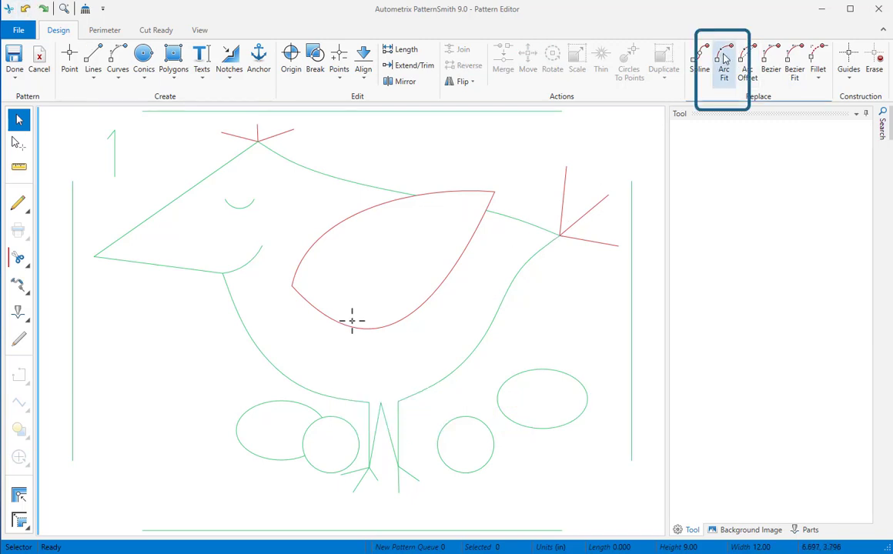
{"action": "left_click", "coordinate": [587, 241]}
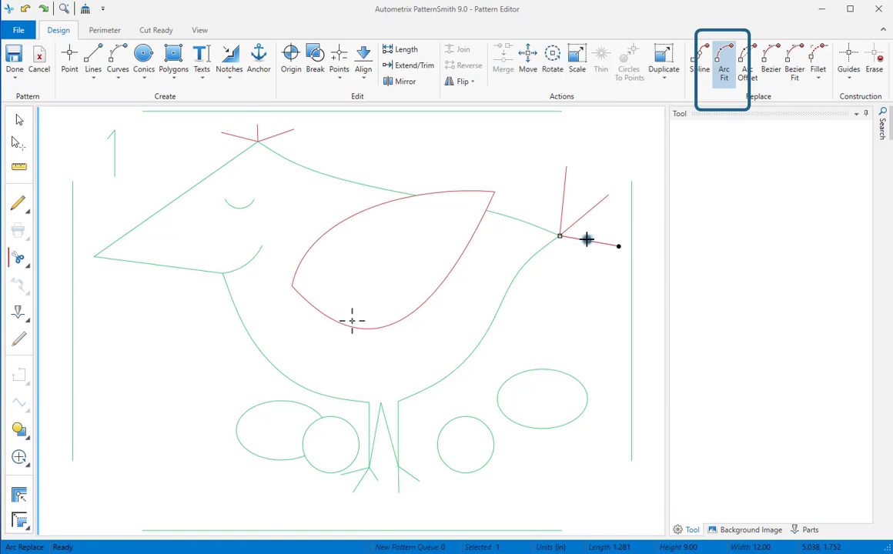
{"action": "left_click_drag", "start_coordinate": [590, 245], "coordinate": [587, 252]}
Mirror the tail arc to close a petal-shaped feather, then select the arc to inspect it
{"action": "left_click", "coordinate": [401, 83]}
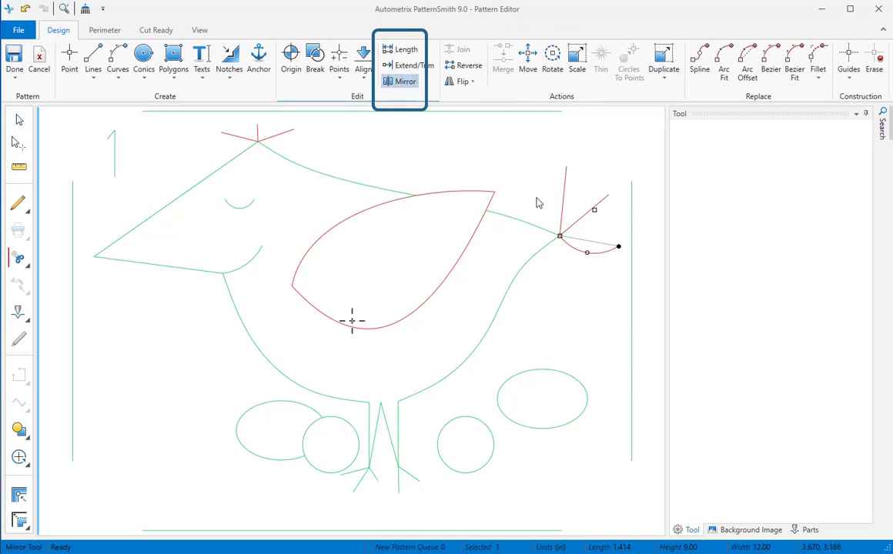
{"action": "left_click", "coordinate": [601, 259]}
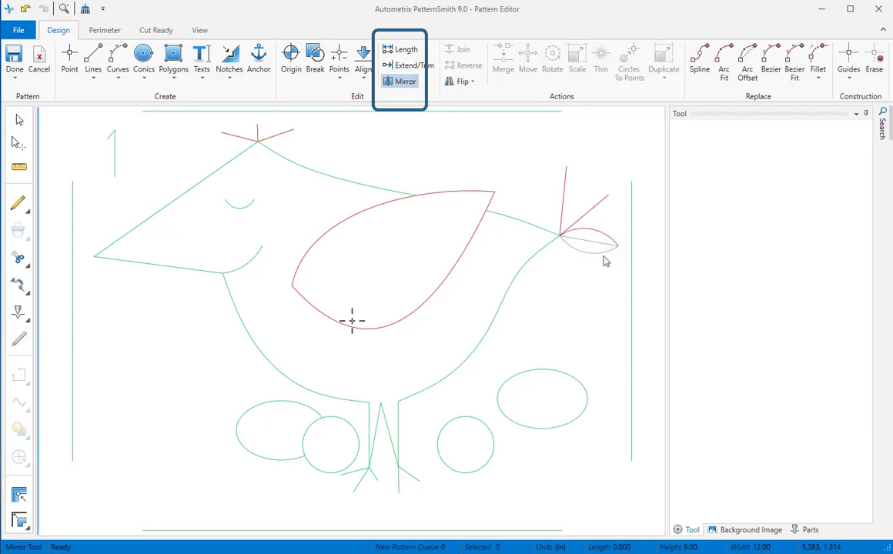
{"action": "key", "text": "Escape"}
{"action": "left_click", "coordinate": [585, 253]}
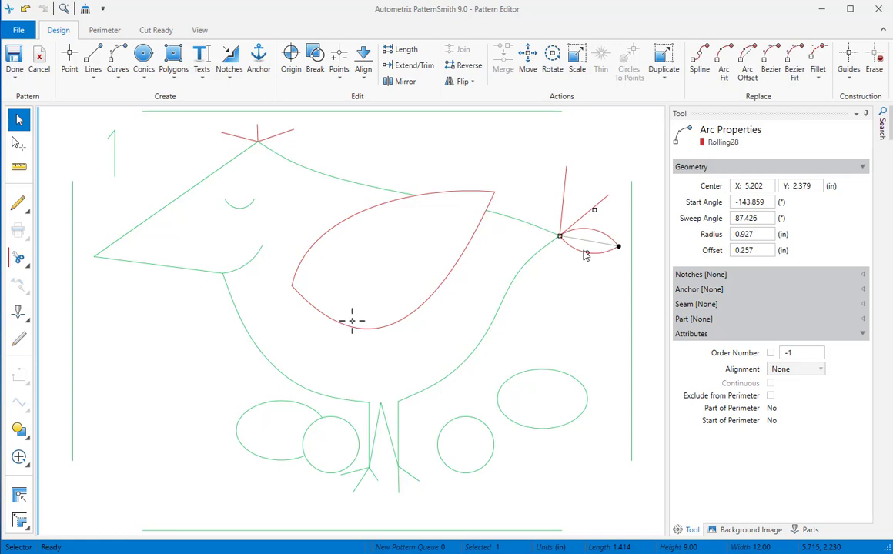
Reset the pattern origin to the tail junction and box-select both petal arcs
{"action": "left_click", "coordinate": [336, 139]}
{"action": "left_click", "coordinate": [291, 60]}
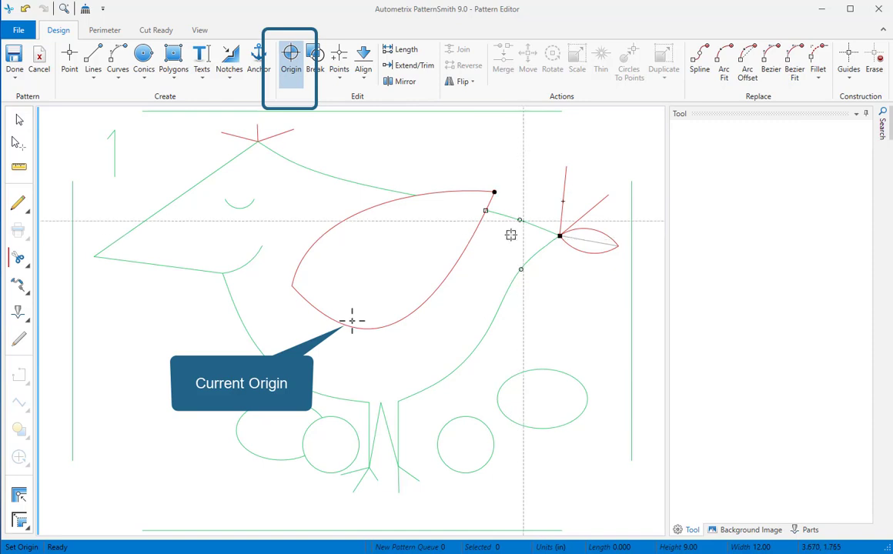
{"action": "left_click", "coordinate": [555, 235]}
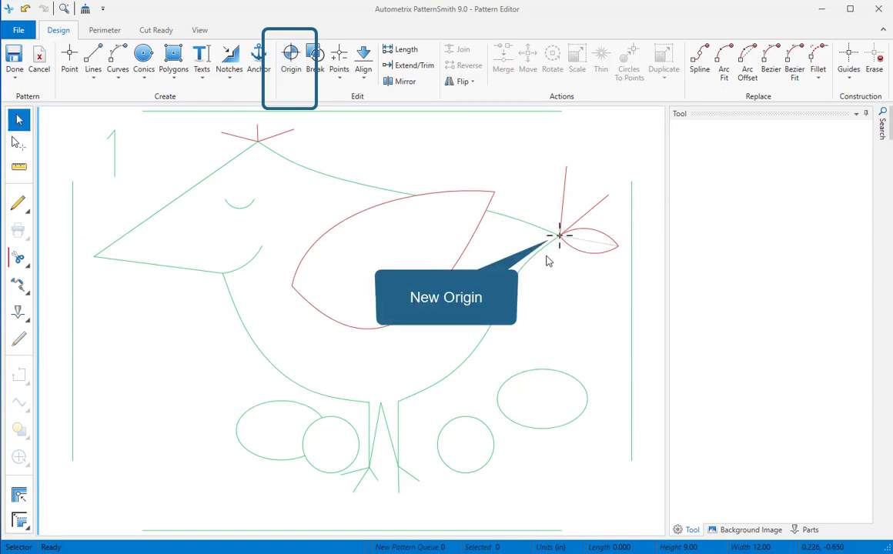
{"action": "left_click_drag", "start_coordinate": [606, 221], "coordinate": [624, 273]}
Polar-array the petal feather with Count 3 and Angle to fill 95° around the tail junction
{"action": "left_click", "coordinate": [662, 74]}
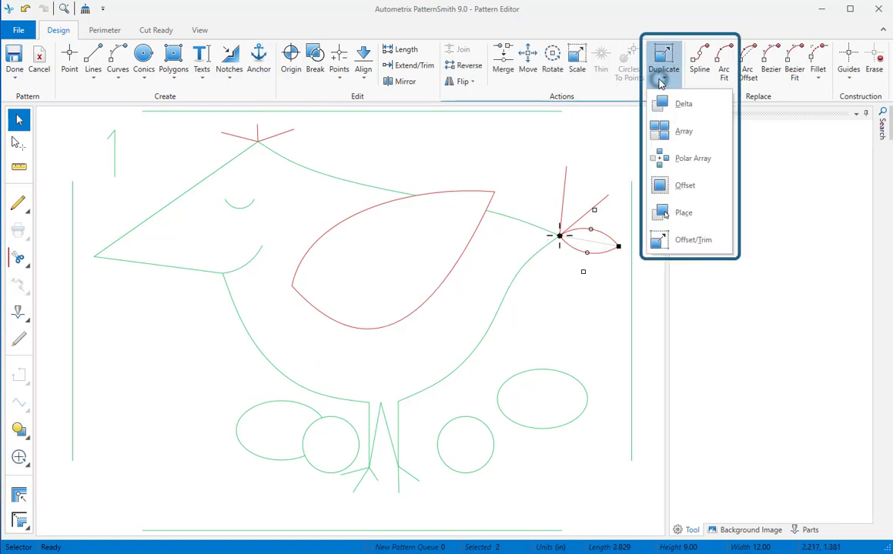
{"action": "left_click", "coordinate": [675, 166]}
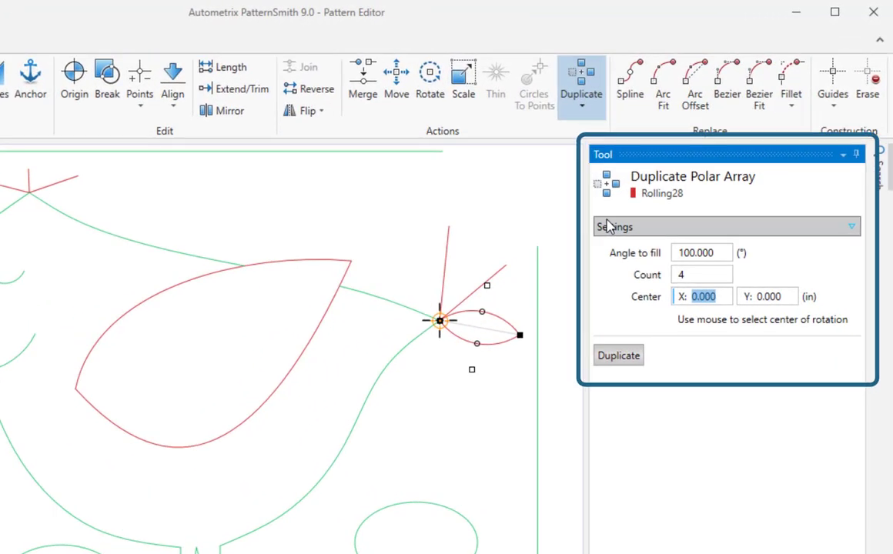
{"action": "left_click", "coordinate": [677, 274]}
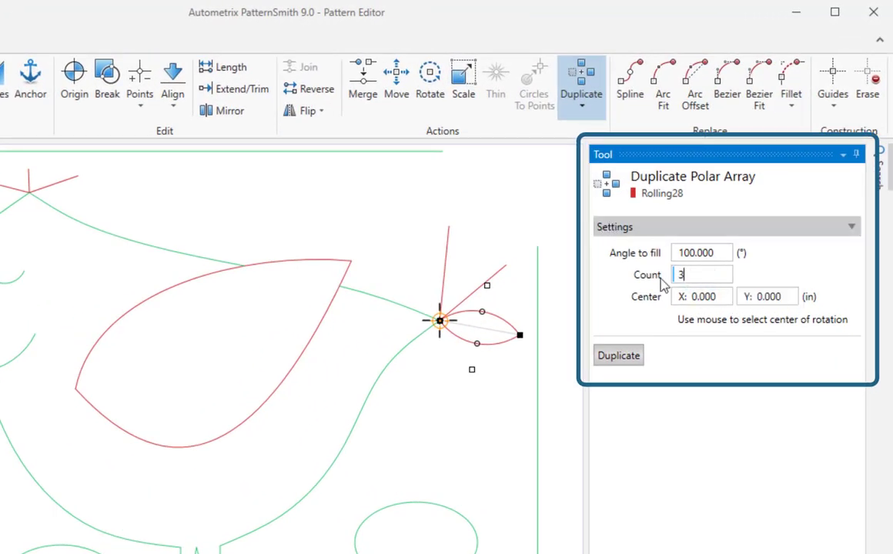
{"action": "key", "text": "Tab"}
{"action": "left_click", "coordinate": [723, 254]}
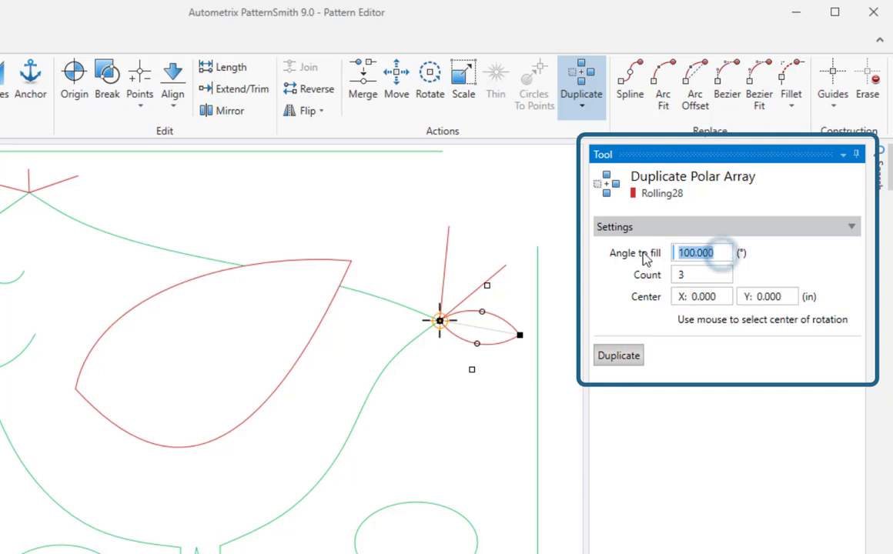
{"action": "type", "text": "95"}
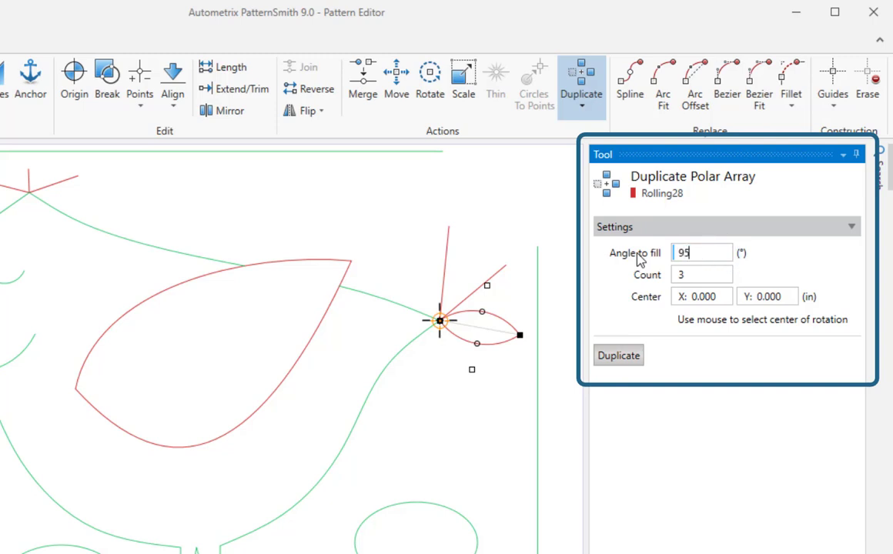
{"action": "key", "text": "Tab"}
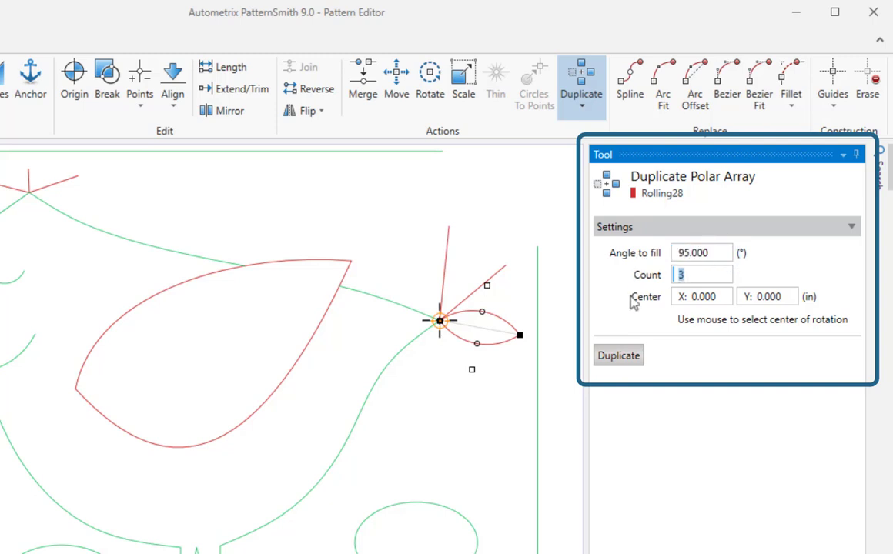
{"action": "left_click", "coordinate": [622, 356]}
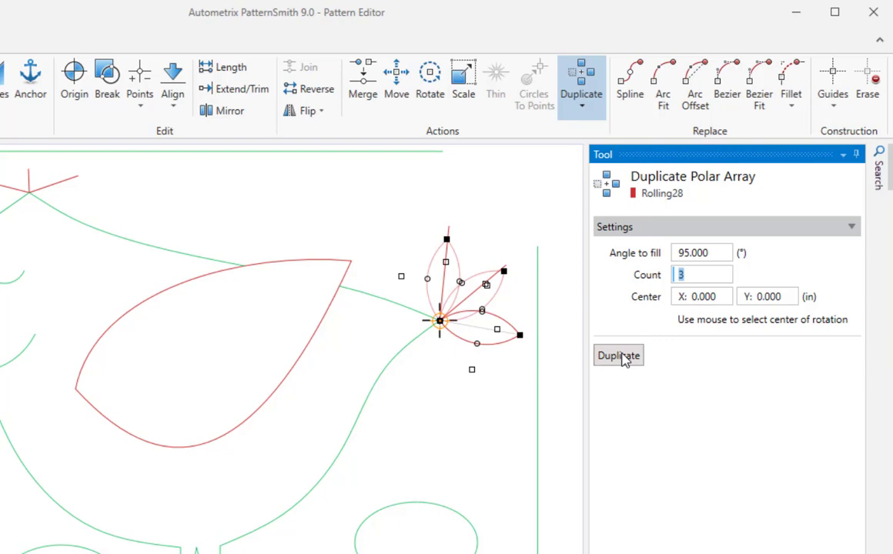
{"action": "left_click", "coordinate": [622, 356]}
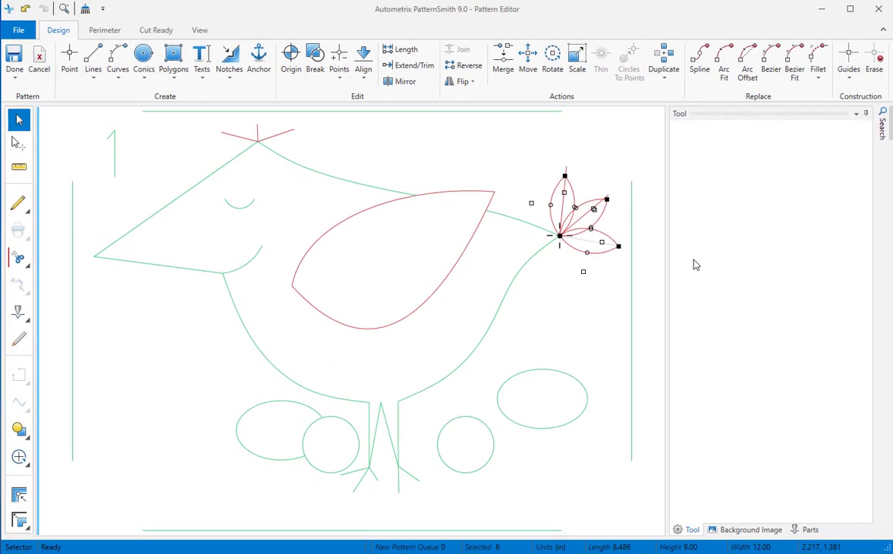
Drag the guide line's end off the top feather's tip, then box-select the whole bird
{"action": "left_click", "coordinate": [572, 160]}
{"action": "left_click", "coordinate": [565, 203]}
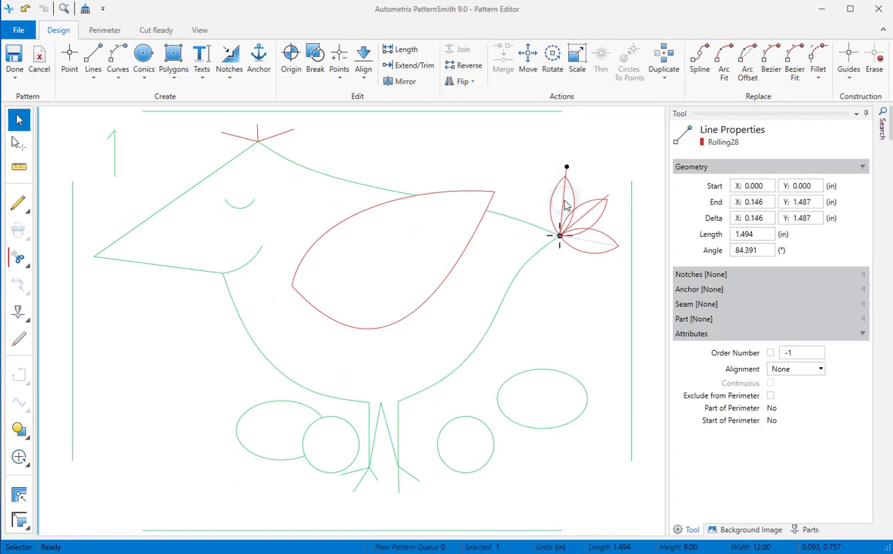
{"action": "left_click_drag", "start_coordinate": [565, 203], "coordinate": [584, 218]}
{"action": "left_click", "coordinate": [589, 221]}
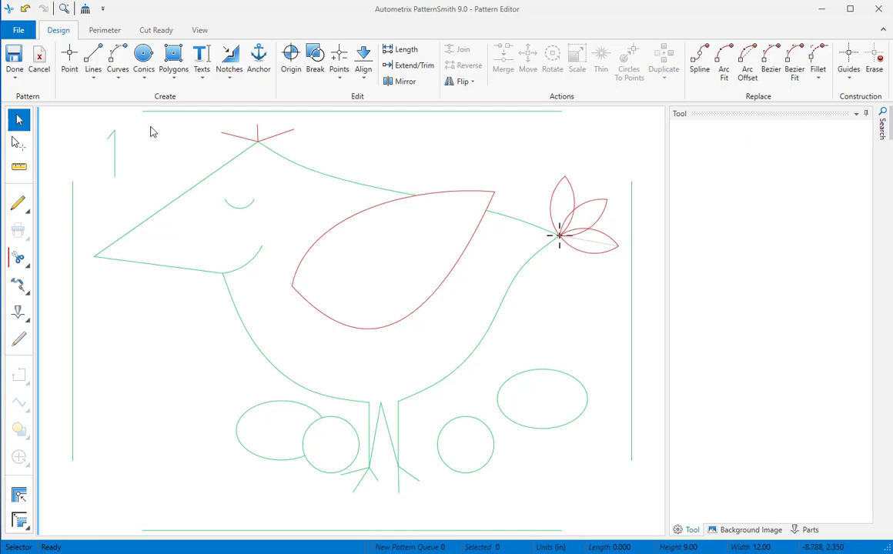
{"action": "left_click_drag", "start_coordinate": [151, 129], "coordinate": [605, 495]}
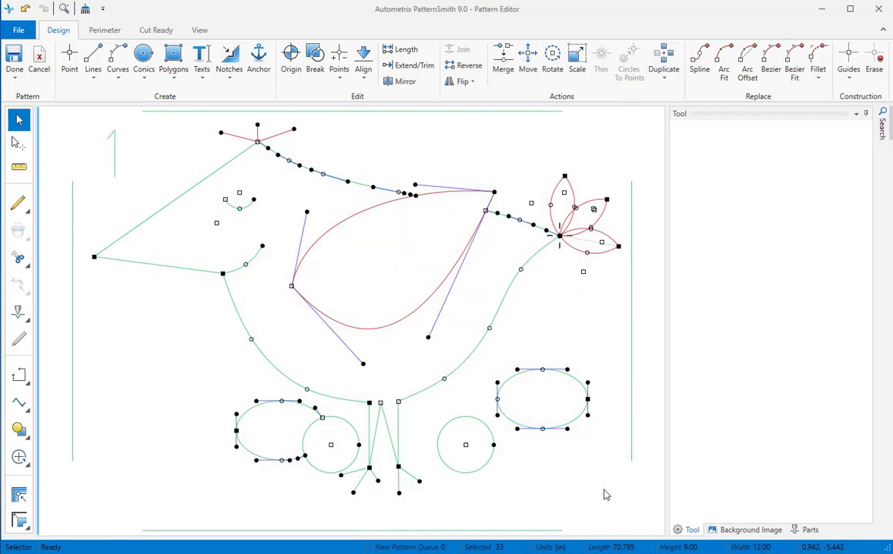
Move the bird with a Y offset of -0.25 in, then place the origin at the head's crest point
{"action": "left_click", "coordinate": [527, 62]}
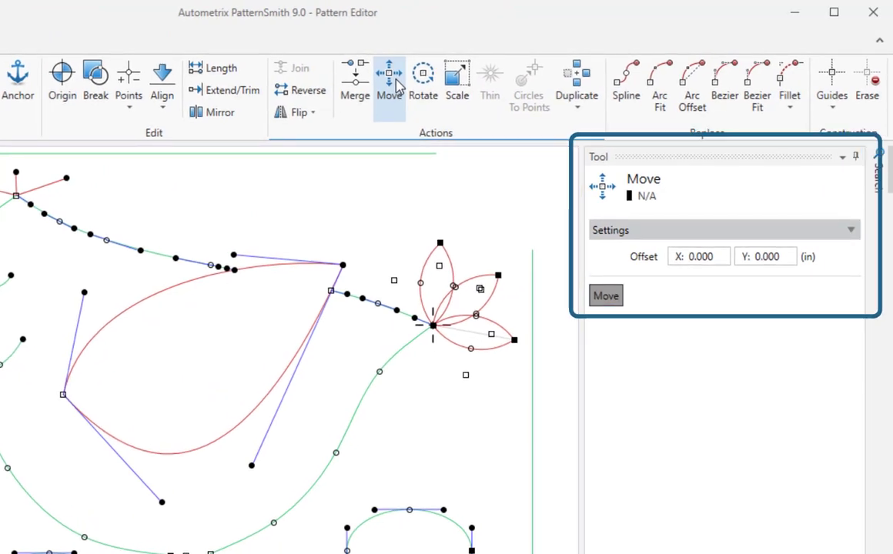
{"action": "left_click", "coordinate": [745, 261]}
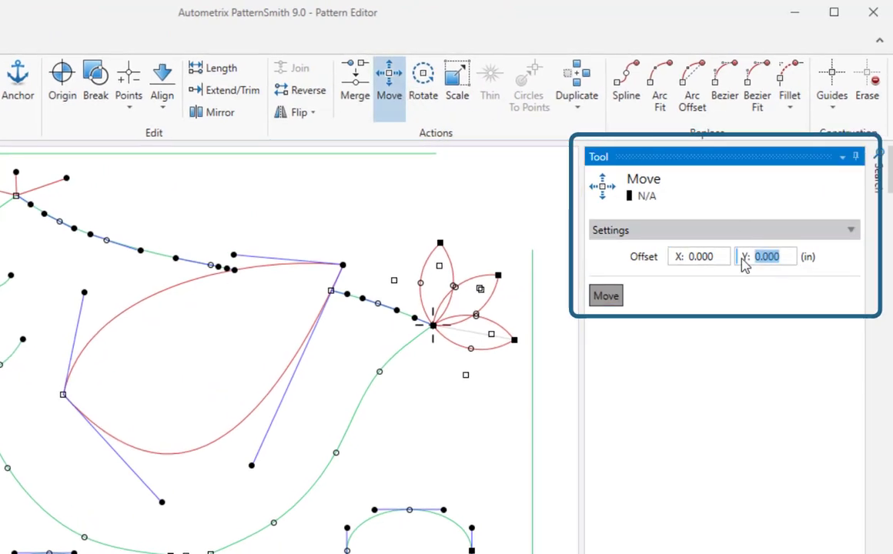
{"action": "type", "text": "-0.25"}
{"action": "key", "text": "Tab"}
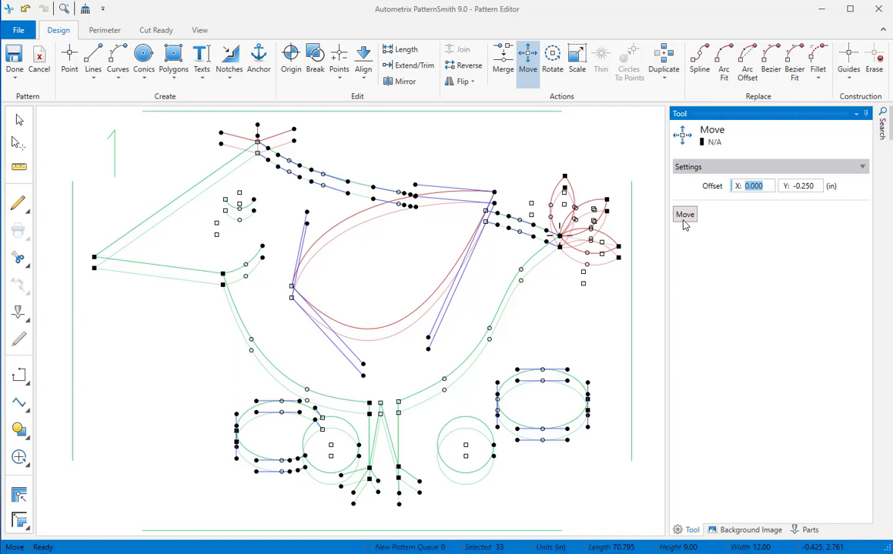
{"action": "left_click", "coordinate": [684, 215]}
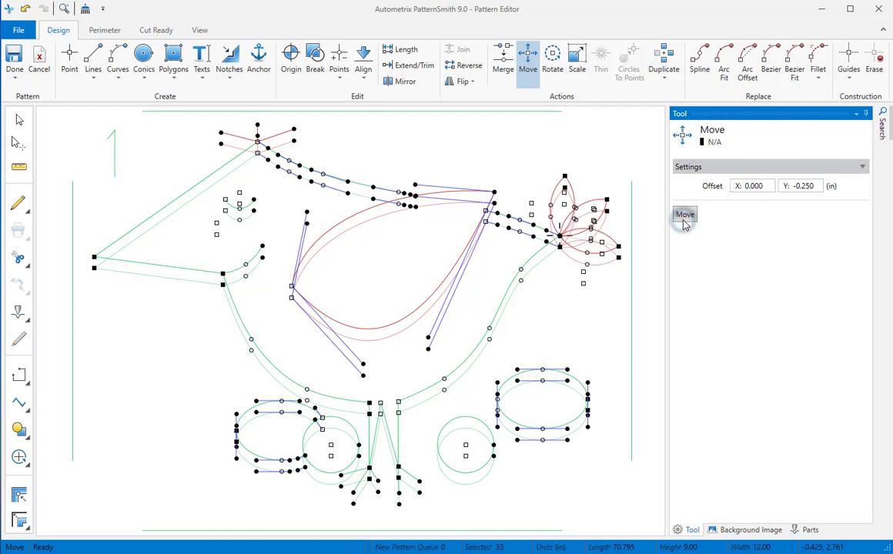
{"action": "left_click", "coordinate": [464, 169]}
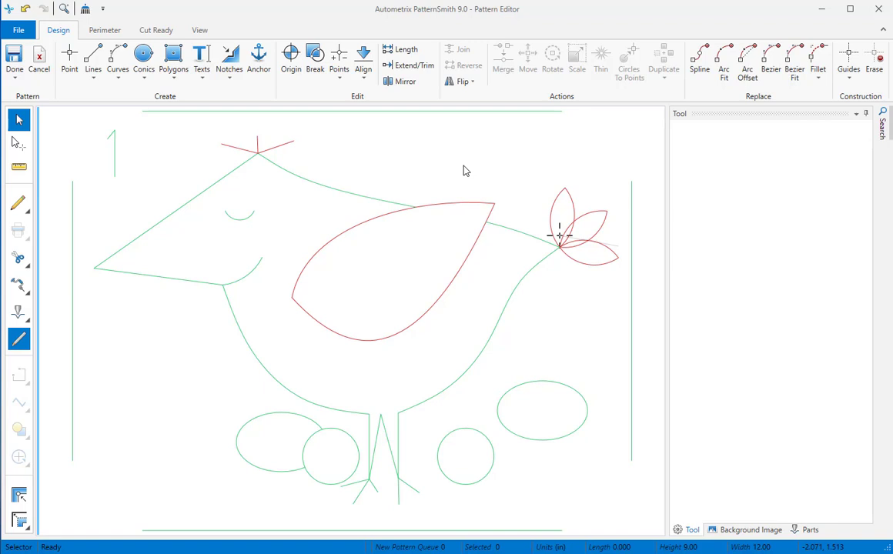
{"action": "left_click", "coordinate": [289, 58]}
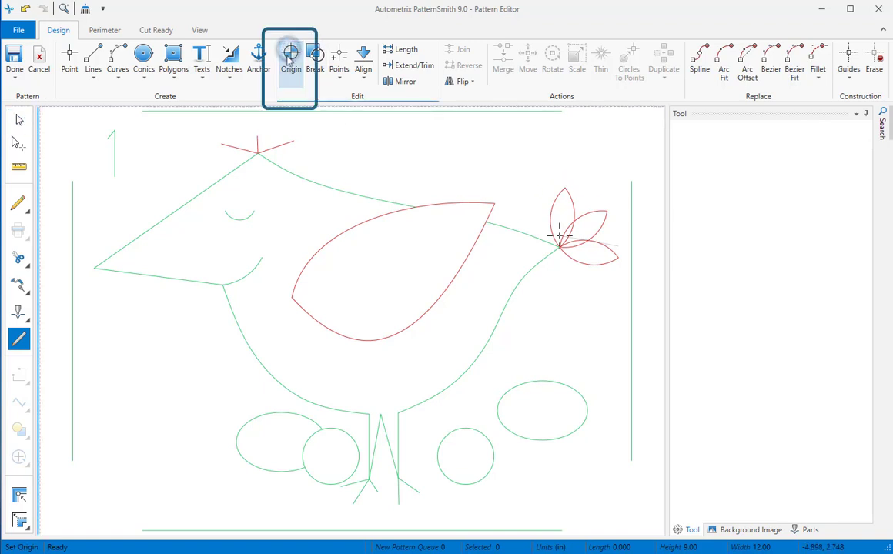
{"action": "left_click", "coordinate": [257, 154]}
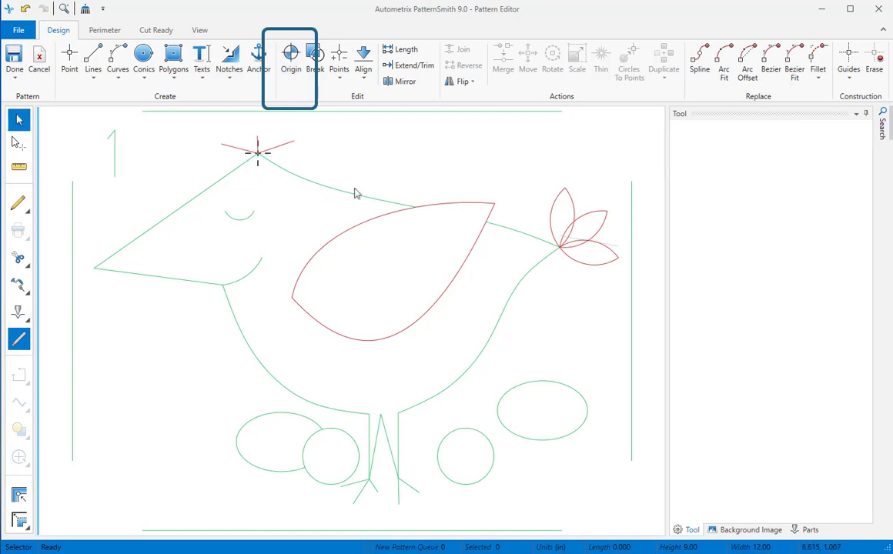
Arc-fit the red head line and bend it into a 0.537 in feather curve
{"action": "left_click", "coordinate": [723, 60]}
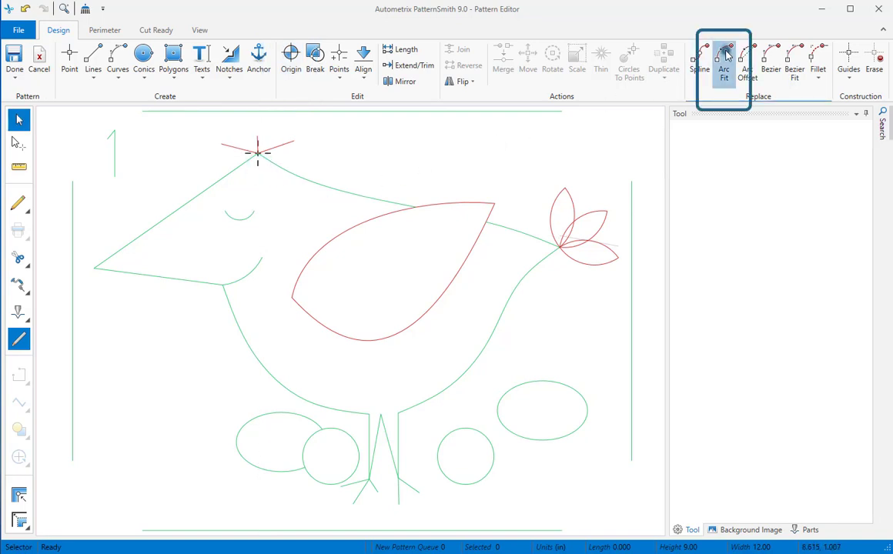
{"action": "left_click", "coordinate": [281, 148]}
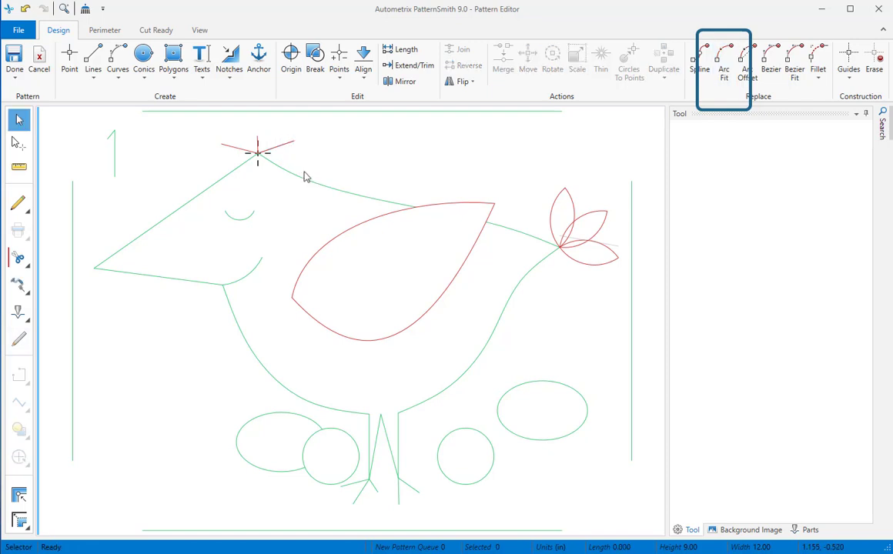
{"action": "left_click_drag", "start_coordinate": [275, 148], "coordinate": [286, 145]}
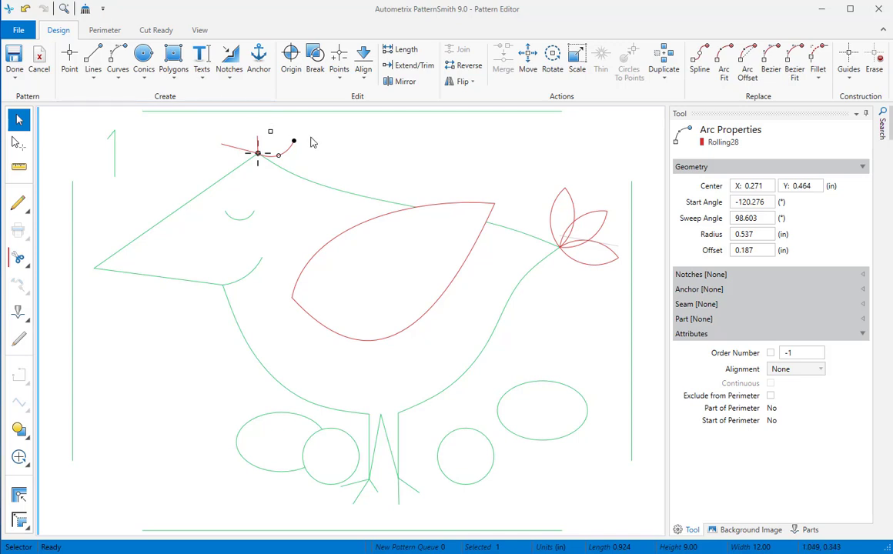
Mirror the head arc to close the leaf-shaped crest feather
{"action": "left_click", "coordinate": [400, 81]}
{"action": "left_click", "coordinate": [289, 154]}
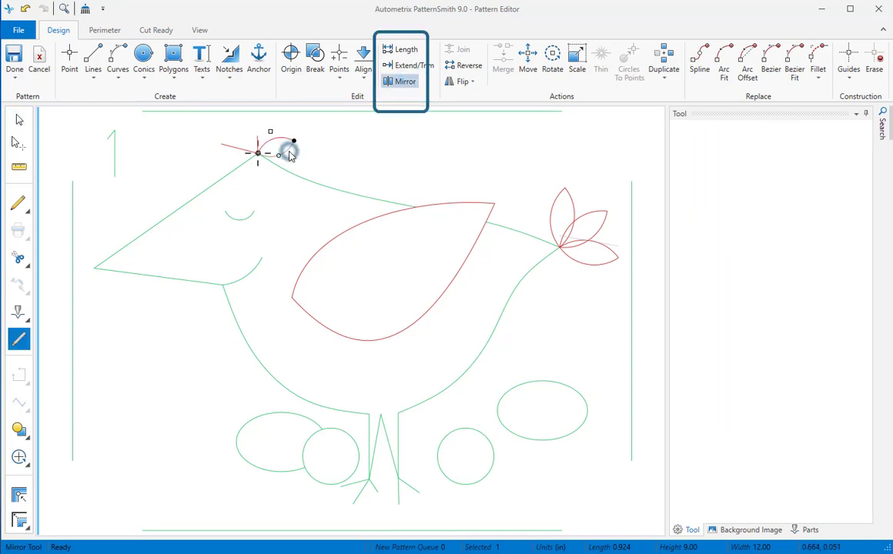
{"action": "left_click", "coordinate": [285, 153]}
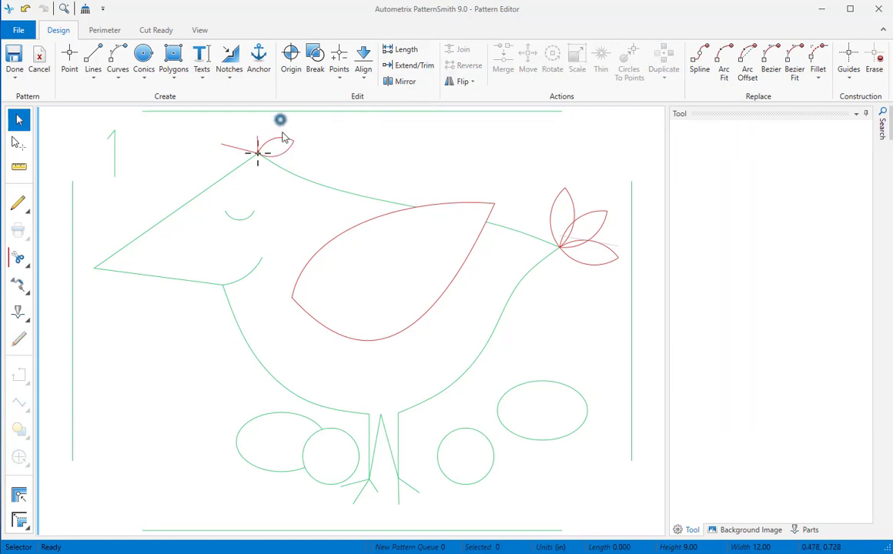
Select both head-feather arcs and preview a polar array of them
{"action": "left_click_drag", "start_coordinate": [281, 115], "coordinate": [301, 168]}
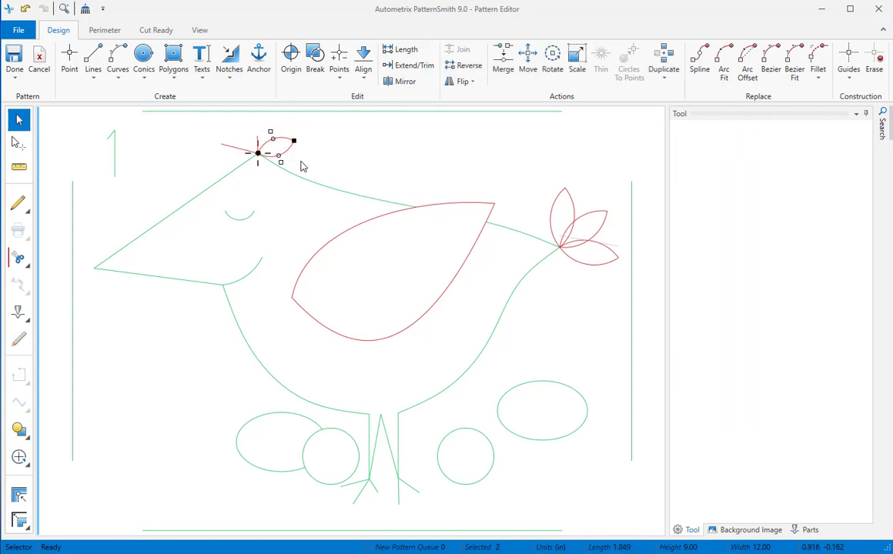
{"action": "left_click", "coordinate": [665, 78]}
{"action": "left_click", "coordinate": [696, 163]}
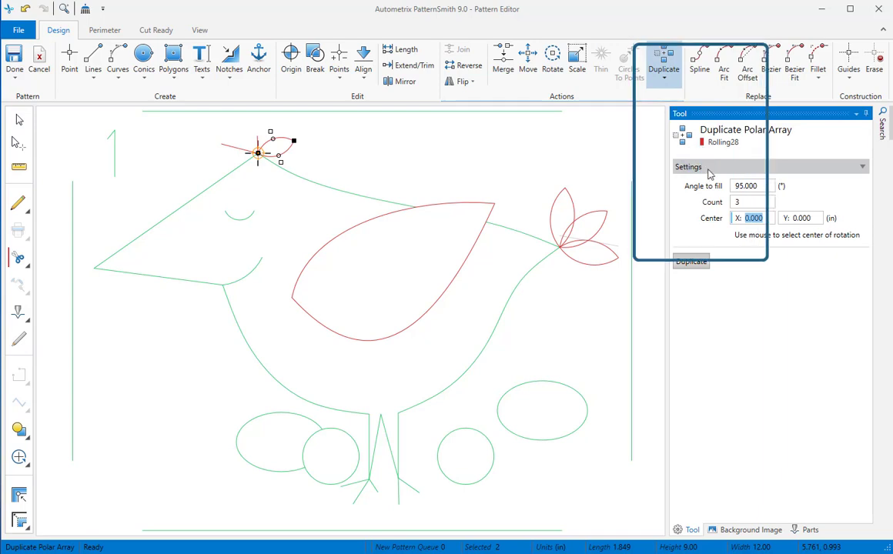
{"action": "left_click", "coordinate": [763, 185]}
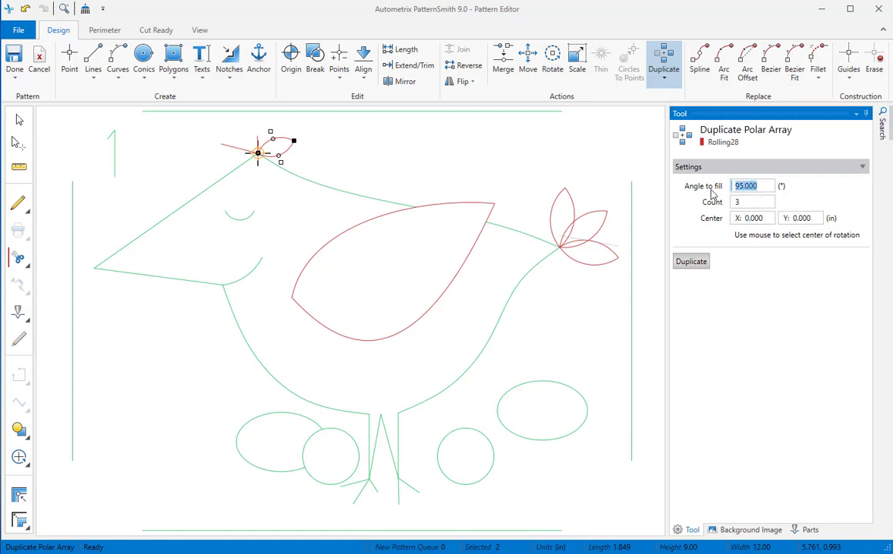
{"action": "type", "text": "125"}
{"action": "key", "text": "Tab"}
{"action": "left_click", "coordinate": [701, 262]}
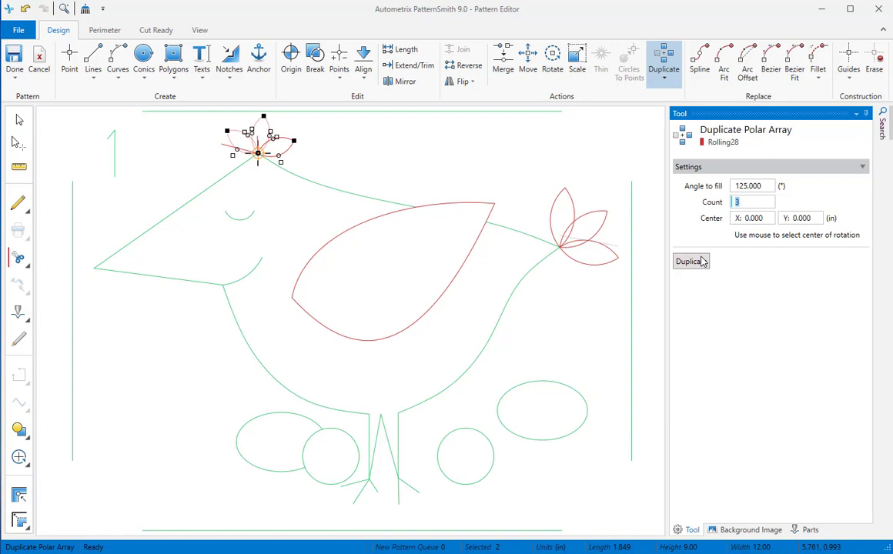
Change the angle to fill to 140° and create the three head feathers
{"action": "left_click", "coordinate": [766, 188]}
{"action": "type", "text": "140"}
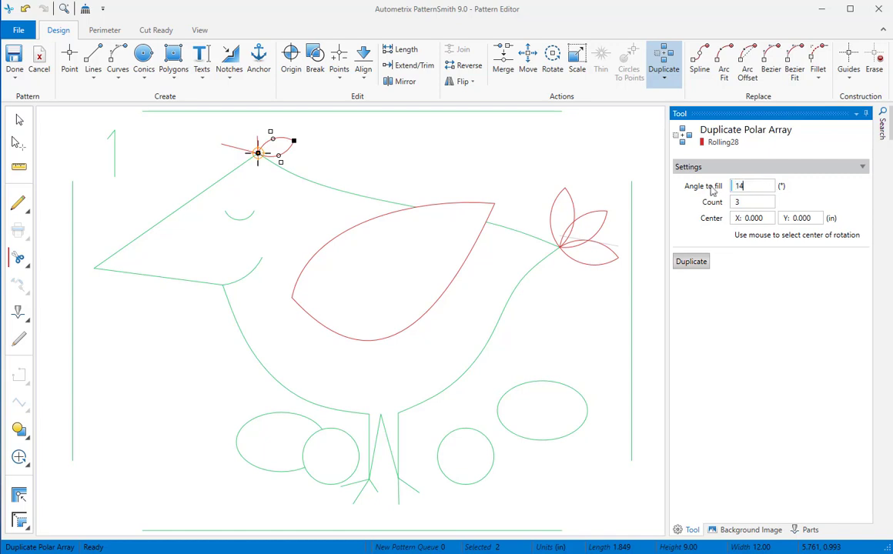
{"action": "key", "text": "Tab"}
{"action": "left_click", "coordinate": [690, 263]}
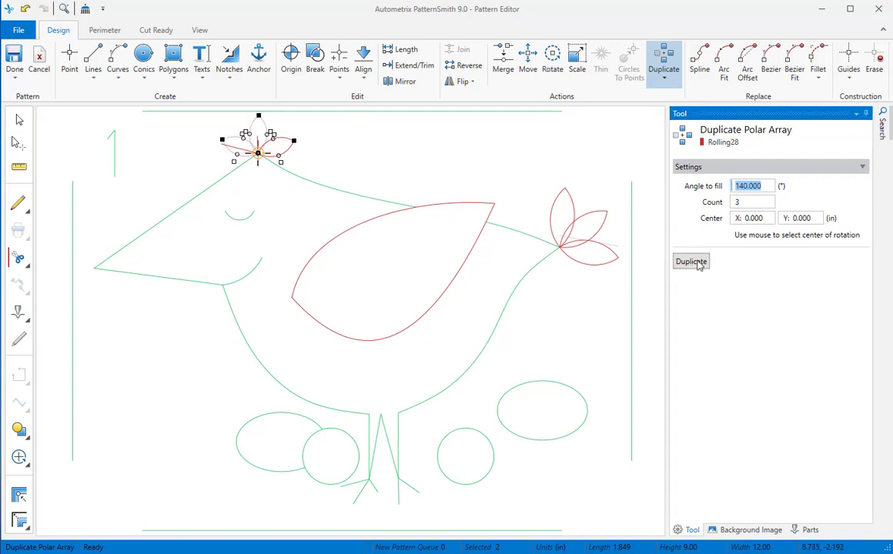
{"action": "left_click", "coordinate": [690, 263]}
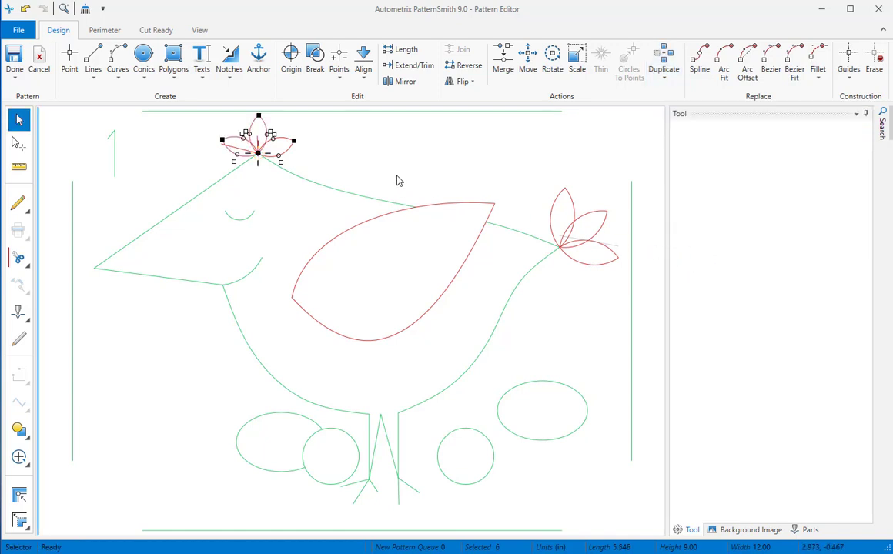
Clear the selection, then select the left arc of the leftmost crest feather
{"action": "left_click", "coordinate": [241, 148]}
{"action": "left_click", "coordinate": [239, 142]}
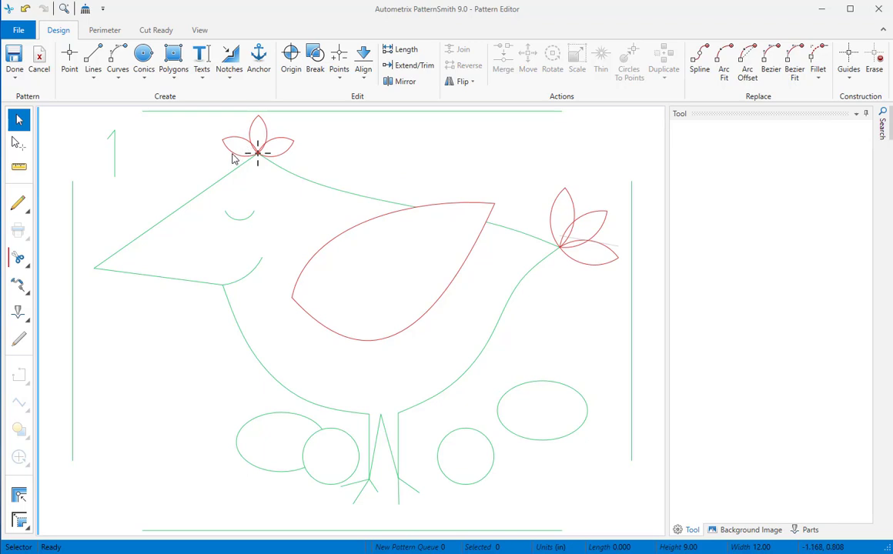
{"action": "left_click", "coordinate": [211, 141]}
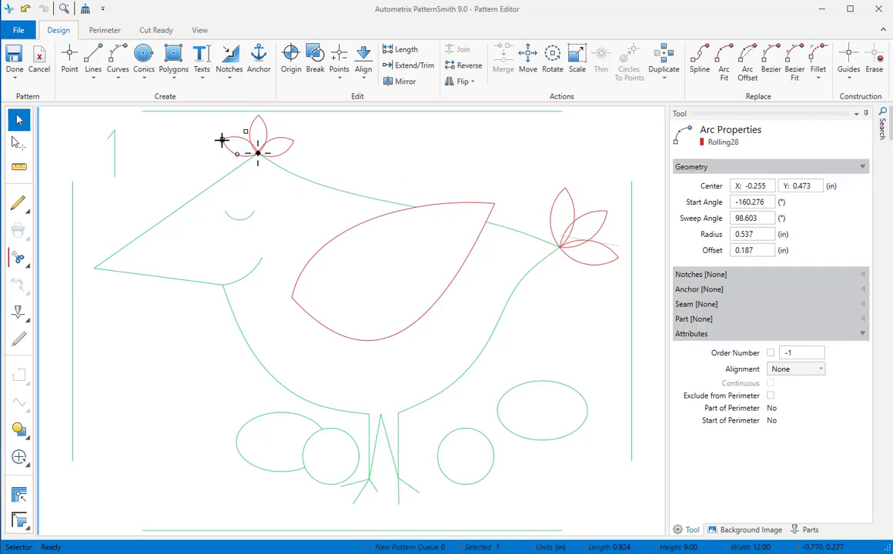